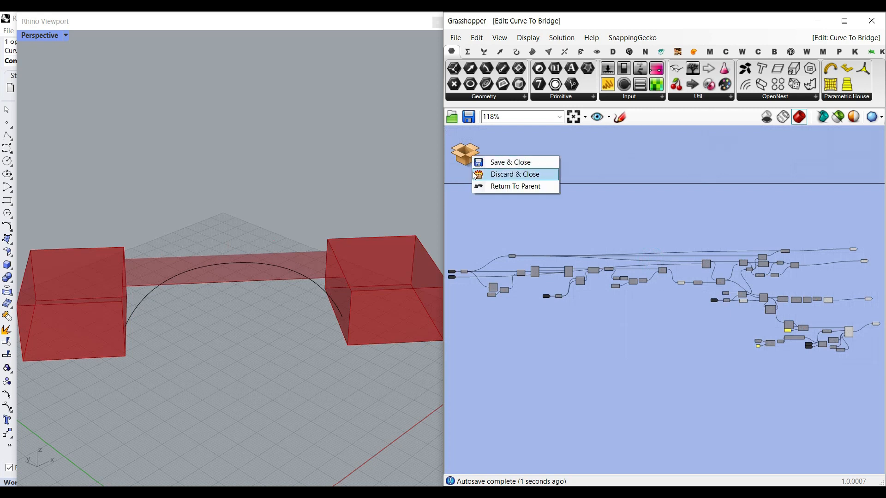
Step: Return from the Curve To Bridge cluster to the parent canvas and set the Division slider to 21
click(477, 185)
right_drag(544, 201, 625, 223)
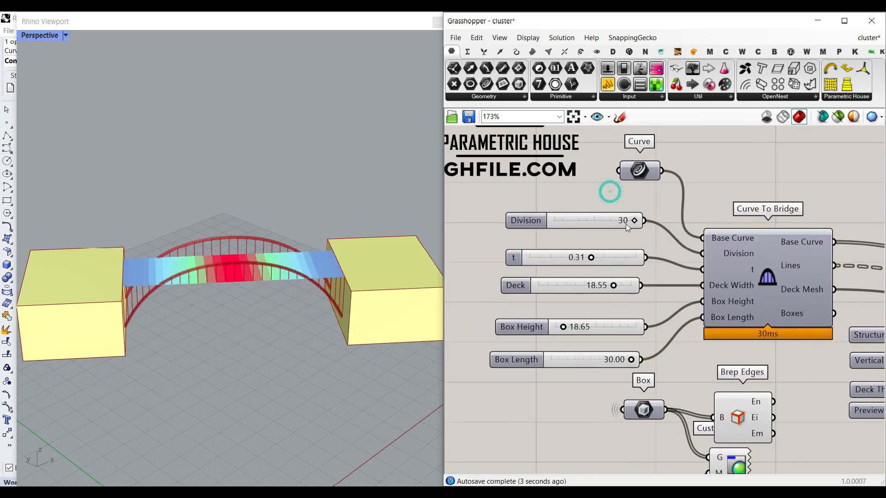
scroll(626, 228, up, 1)
drag(636, 220, 602, 220)
right_drag(190, 301, 145, 255)
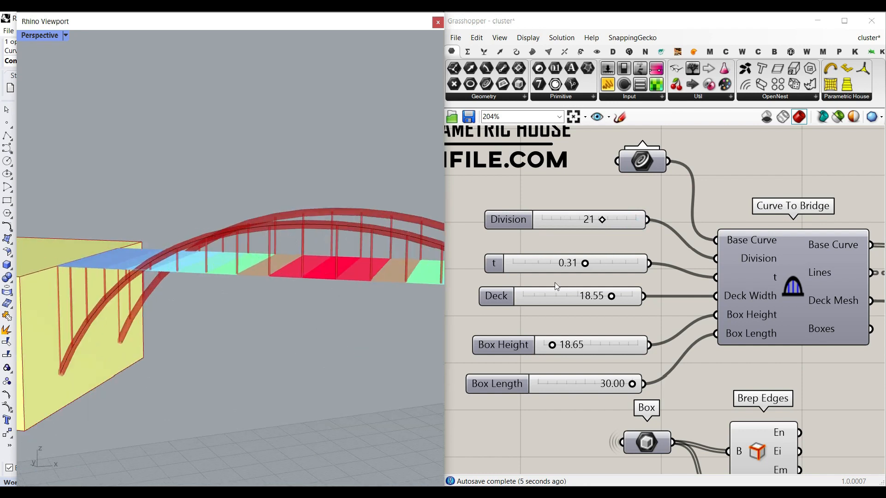
Step: Set the t slider to 0.38 and the Deck width slider to -18.29
mouse_move(588, 268)
mouse_down()
mouse_move(571, 269)
mouse_move(613, 275)
mouse_move(589, 278)
mouse_up()
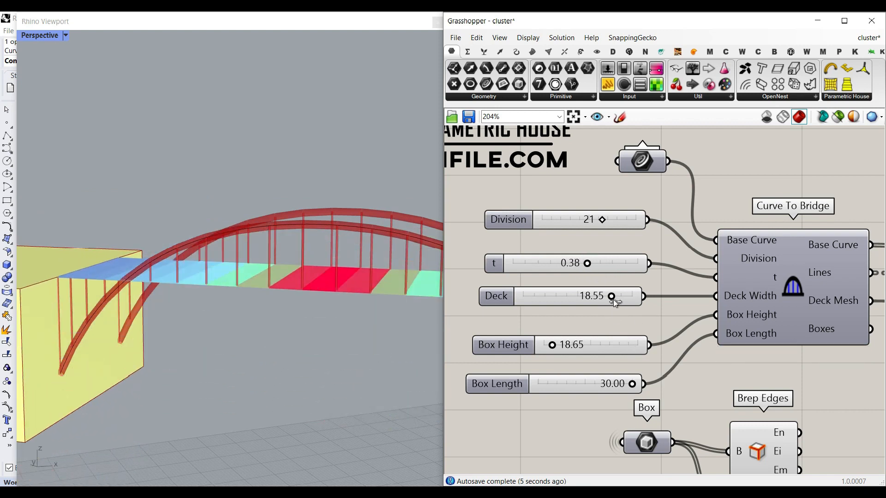
drag(608, 301, 553, 303)
scroll(314, 309, down, 5)
right_drag(318, 309, 309, 354)
drag(554, 302, 545, 301)
scroll(198, 300, down, 5)
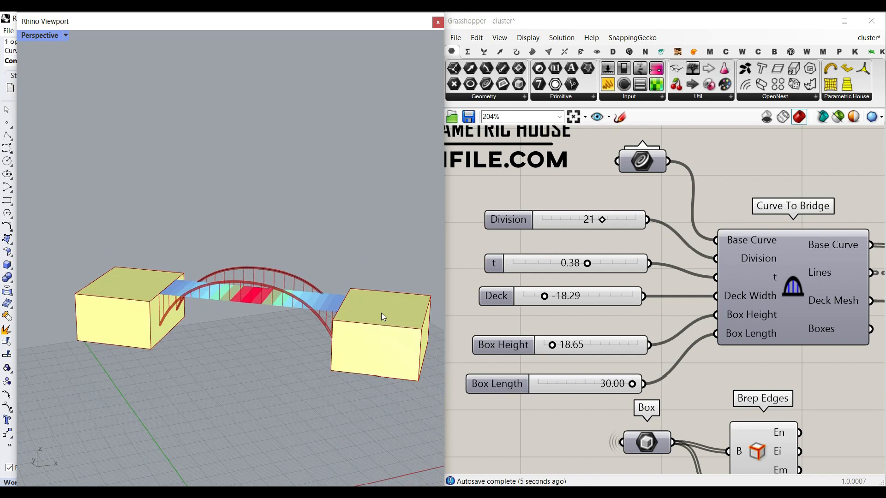
Step: Set Box Height to 15.72 and Box Length to 6.49
drag(556, 349, 556, 369)
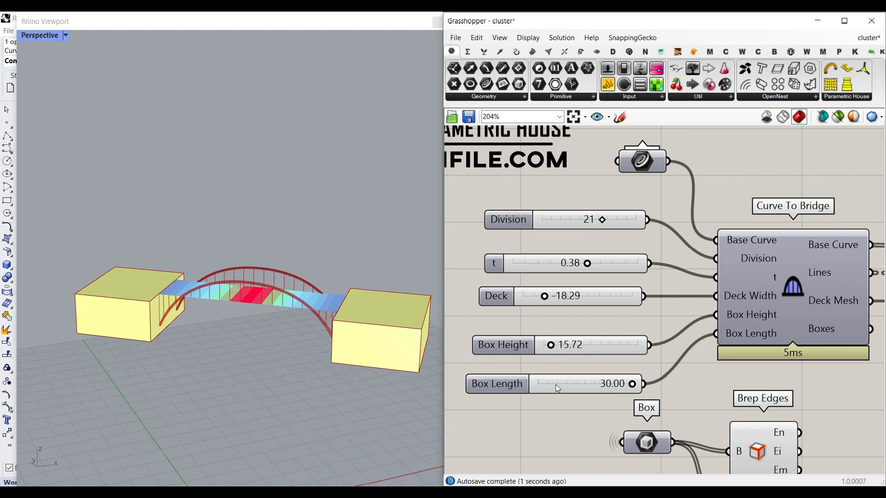
drag(632, 386, 556, 385)
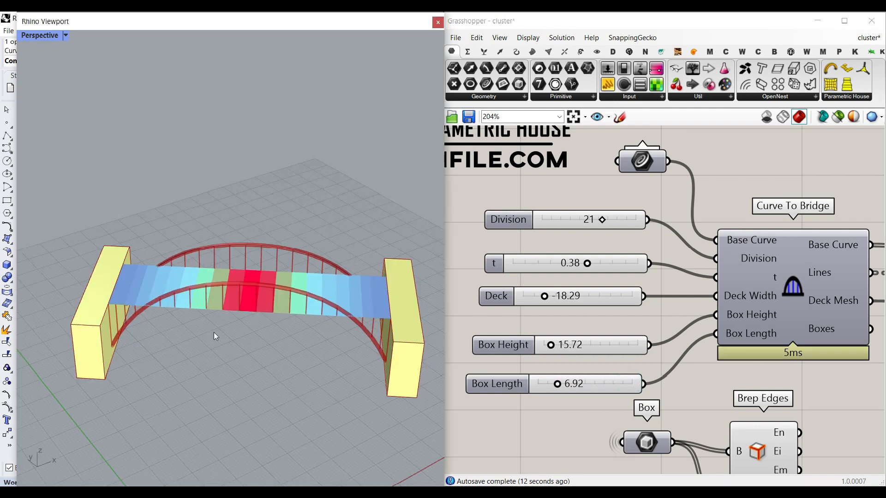
Step: Select and delete the bridge's base curve in the Rhino viewport
mouse_move(160, 319)
right_down()
mouse_move(194, 298)
mouse_move(161, 302)
right_up()
drag(322, 203, 232, 321)
key(Delete)
scroll(204, 386, down, 5)
right_drag(207, 363, 159, 366)
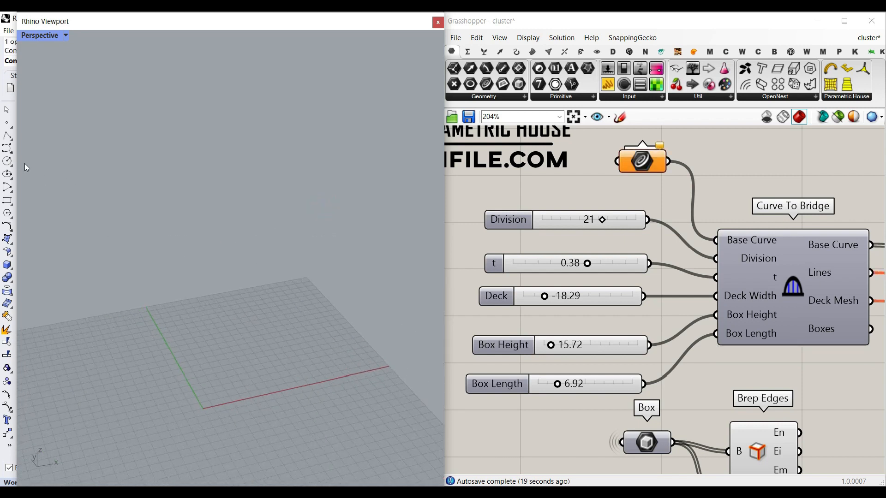
scroll(223, 377, up, 5)
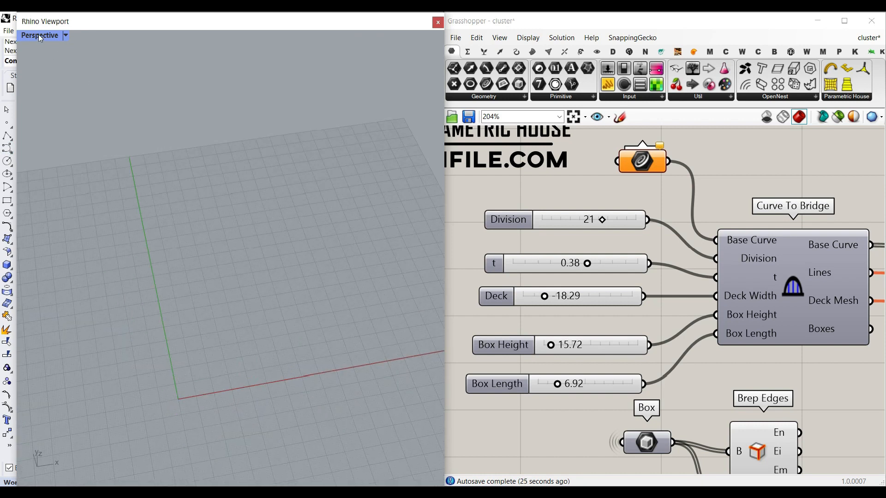
Step: Switch the viewport to the Front view and draw an S-shaped curve
right_click(39, 35)
mouse_move(75, 262)
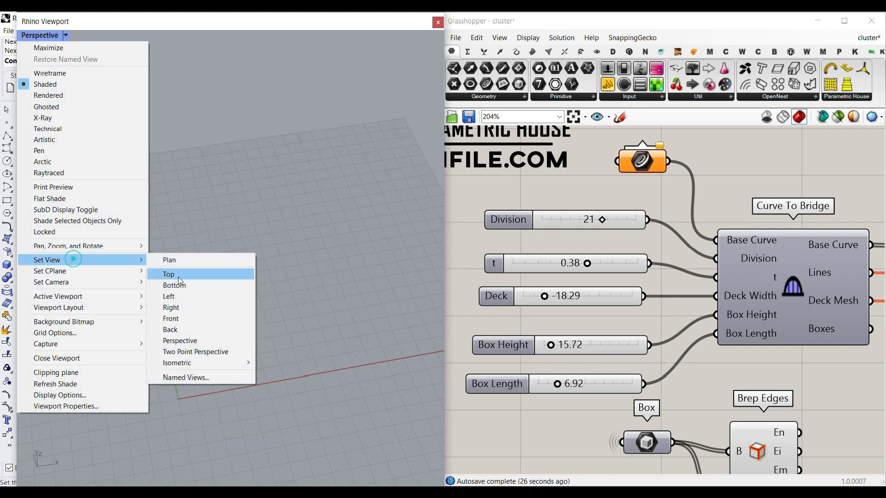
click(174, 317)
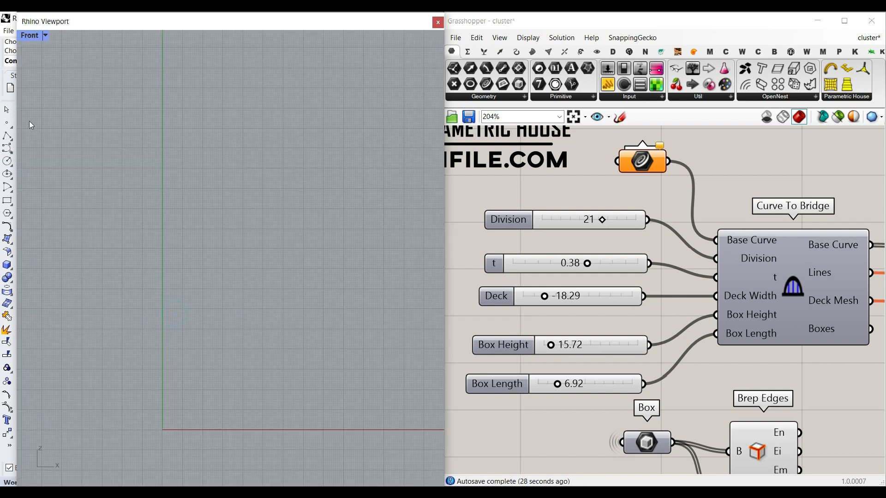
click(7, 149)
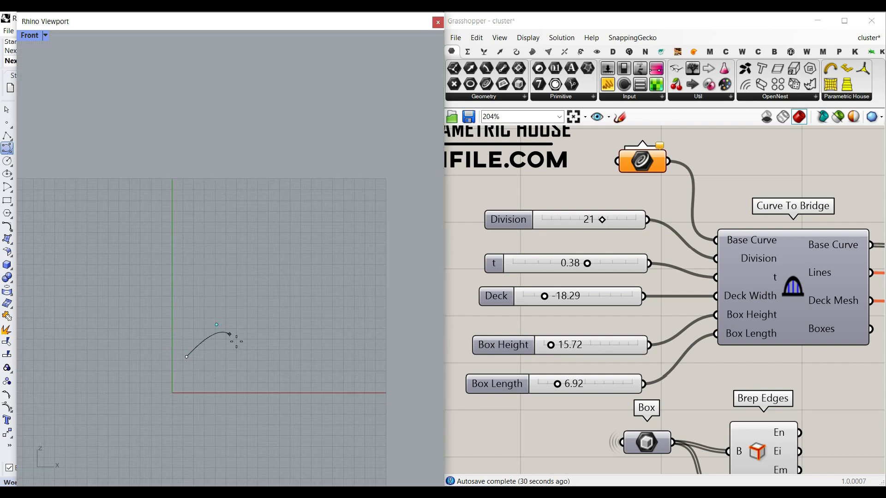
click(282, 371)
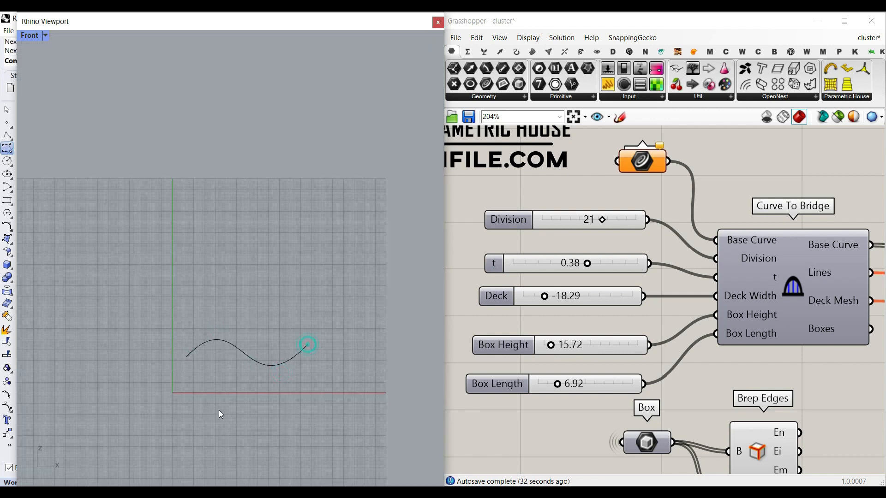
Step: Return to the Perspective view and assign the new S-shaped curve to the Curve parameter
click(31, 37)
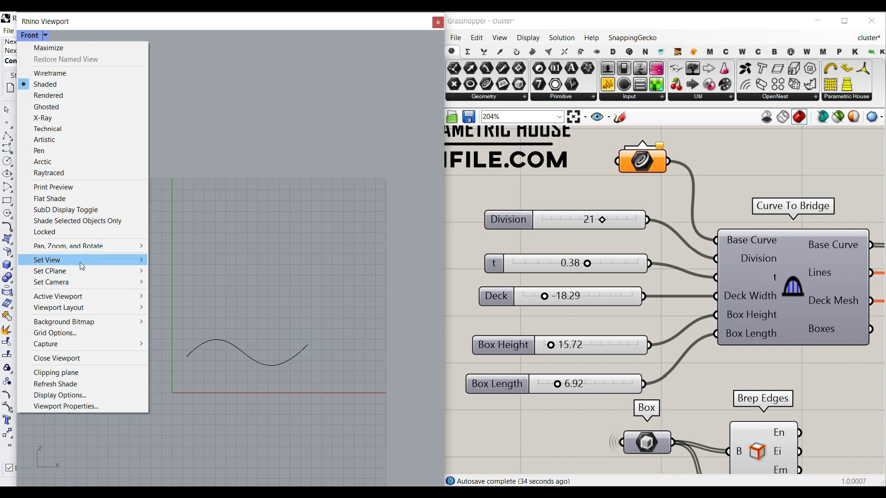
mouse_move(81, 262)
click(180, 340)
scroll(208, 320, up, 5)
right_drag(239, 283, 246, 266)
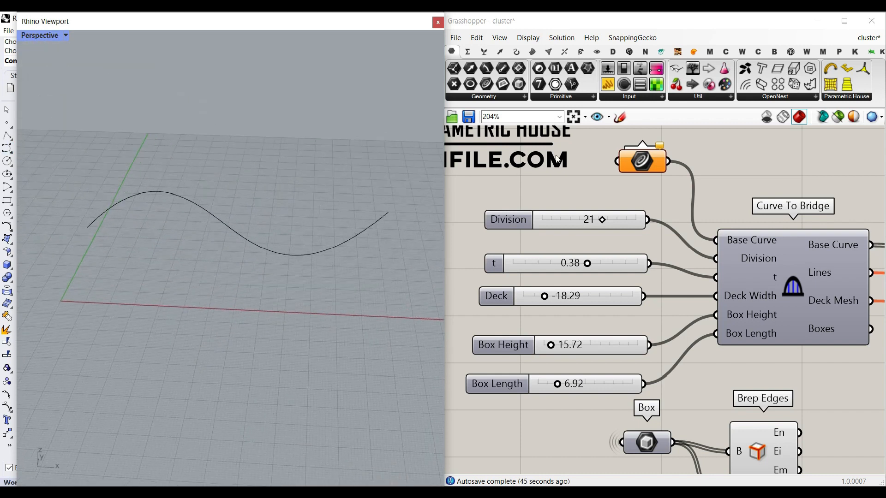
right_click(647, 158)
click(679, 318)
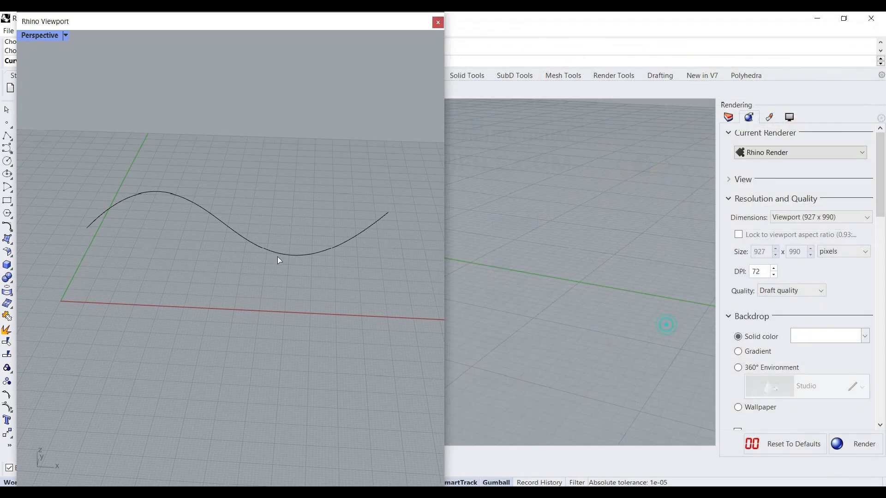
click(278, 253)
right_drag(138, 273, 162, 259)
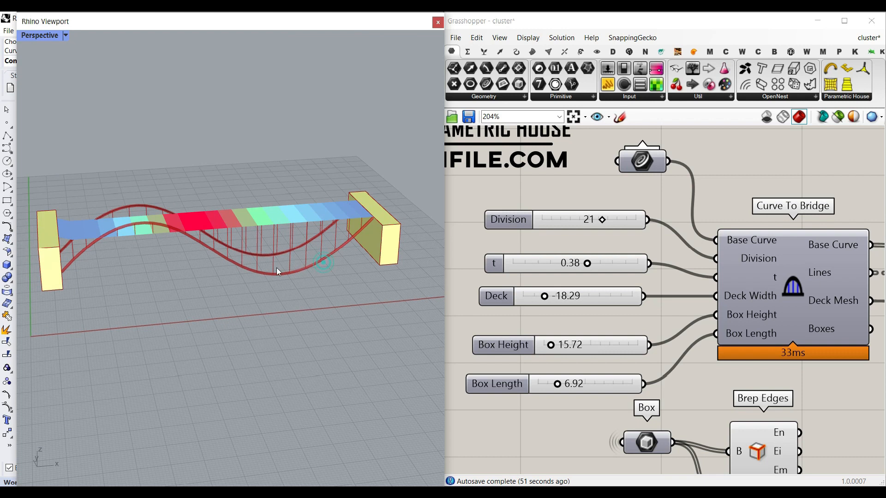
Step: Orbit around the rebuilt bridge to inspect it from different angles
click(255, 253)
click(293, 267)
drag(296, 234, 298, 131)
click(270, 254)
click(254, 207)
right_drag(252, 210, 169, 249)
drag(212, 207, 231, 217)
click(212, 131)
right_drag(187, 255, 248, 145)
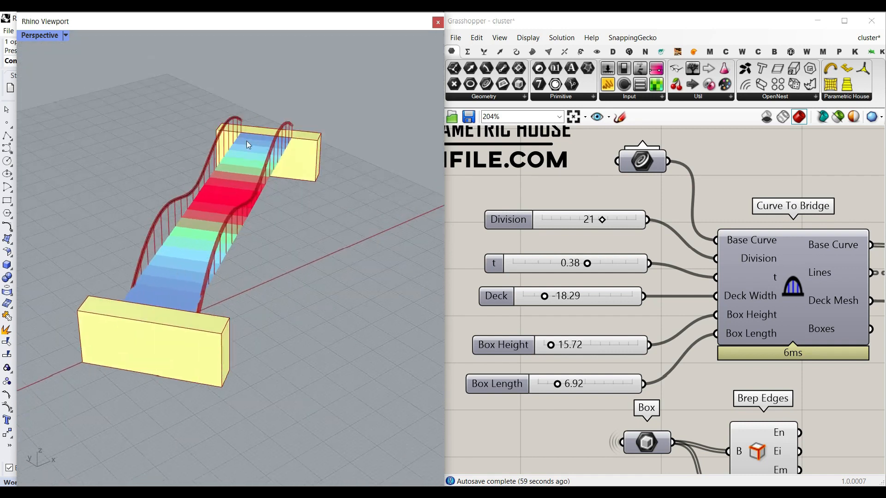
Step: Move the Maximum Def. panel next to the Curve To Bridge component
mouse_move(598, 225)
mouse_down()
mouse_move(536, 224)
mouse_move(595, 221)
mouse_up()
right_drag(325, 279, 167, 263)
right_drag(748, 272, 611, 262)
scroll(611, 261, down, 7)
scroll(770, 281, up, 4)
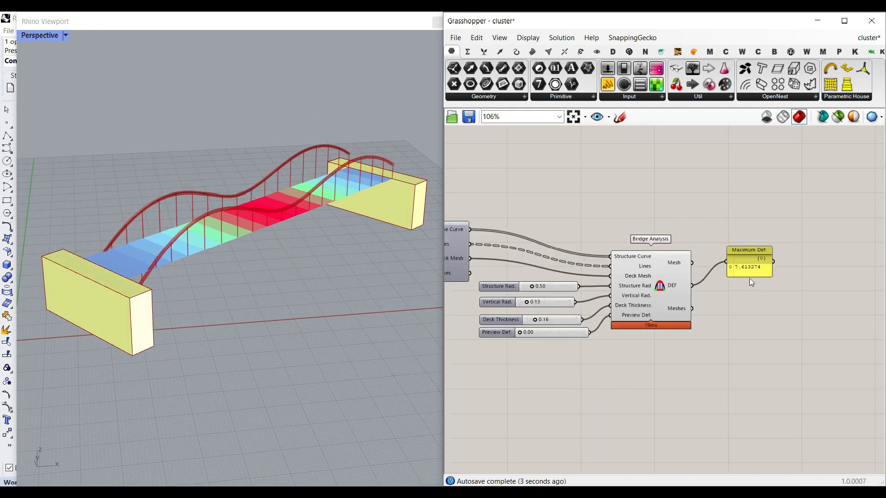
scroll(749, 278, up, 4)
drag(748, 254, 657, 226)
scroll(765, 314, down, 5)
scroll(597, 295, up, 5)
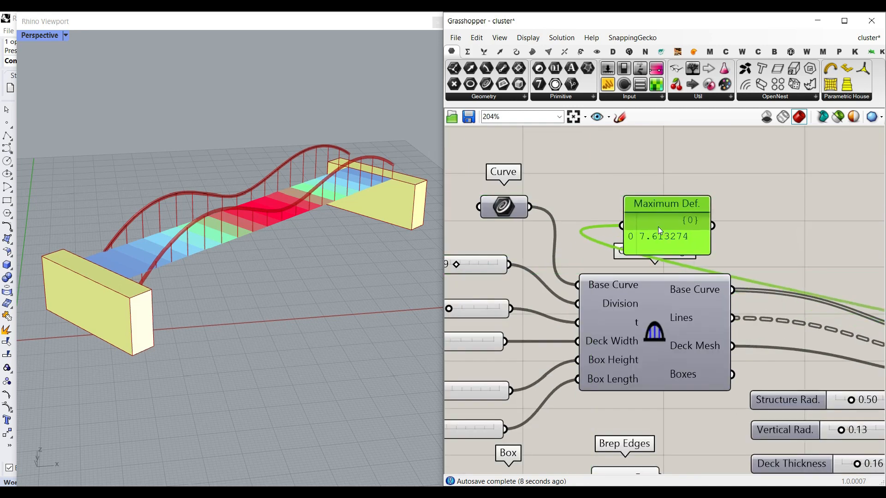
Step: Try a Structure Rad of 1.86 on the Bridge Analysis component, then set it to 0.70
right_drag(461, 284, 650, 281)
drag(597, 341, 592, 341)
right_drag(654, 364, 577, 318)
scroll(659, 298, down, 4)
right_drag(770, 297, 600, 292)
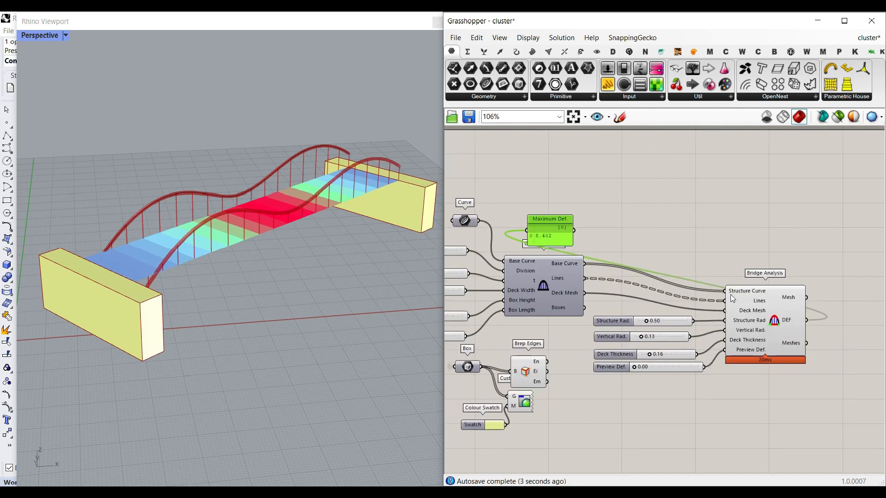
right_drag(754, 276, 881, 278)
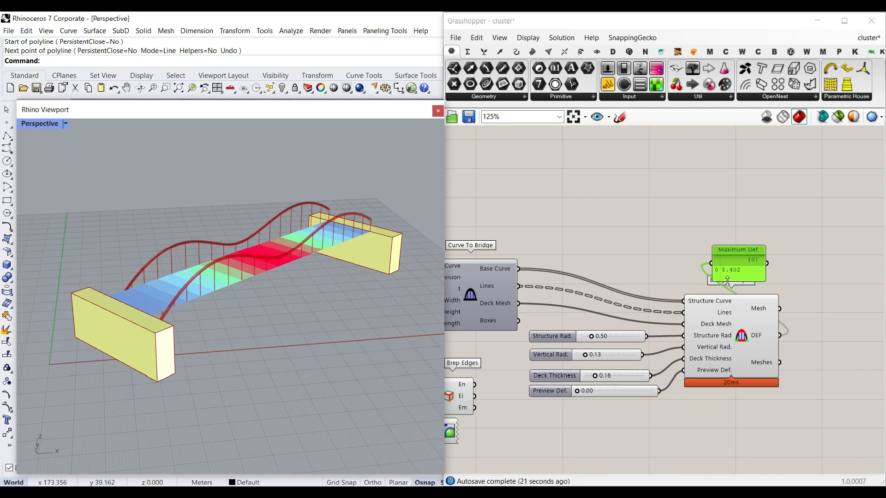
scroll(658, 312, up, 2)
right_drag(657, 312, 674, 289)
scroll(591, 338, up, 1)
right_drag(247, 331, 222, 323)
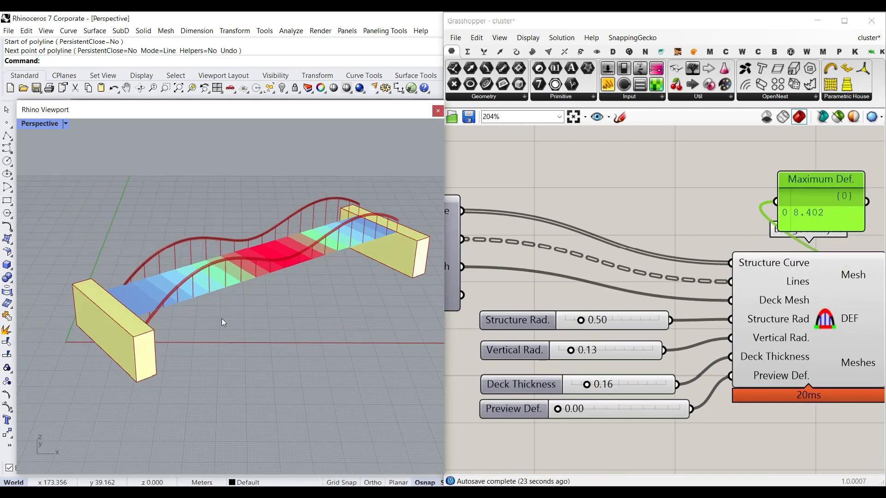
scroll(222, 322, up, 5)
drag(583, 322, 625, 323)
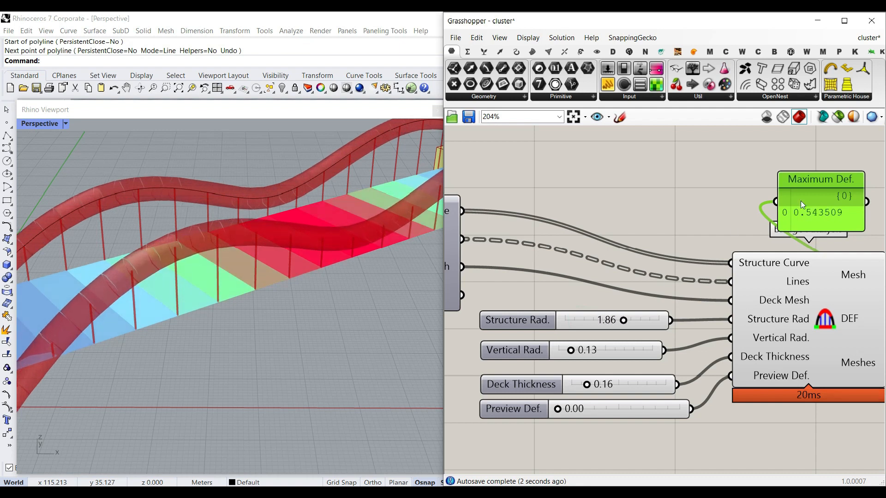
drag(623, 323, 587, 323)
Step: Set Vertical Rad to 0.27 and Deck Thickness to 0.10
drag(575, 353, 586, 352)
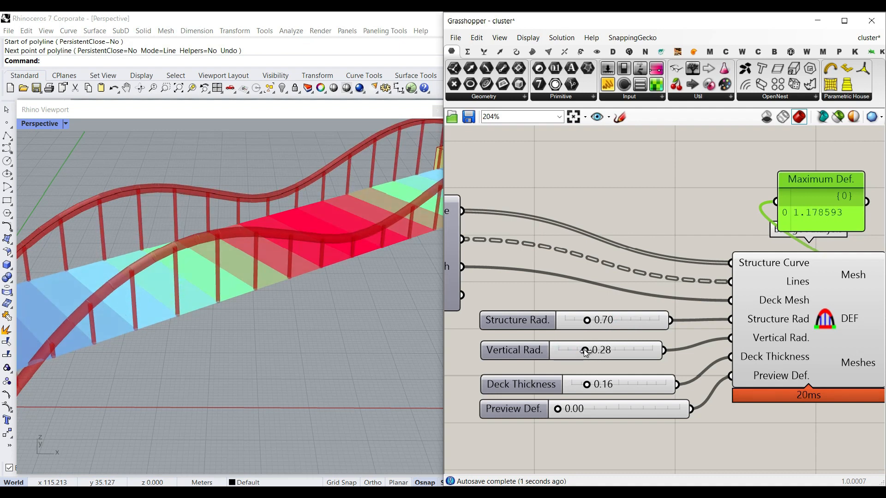
mouse_move(587, 385)
mouse_down()
mouse_move(676, 384)
mouse_move(572, 384)
mouse_move(581, 385)
mouse_up()
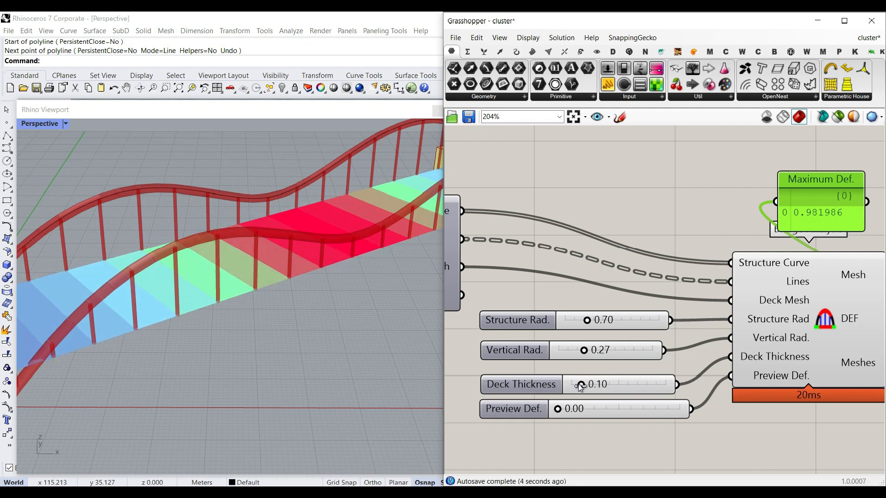
scroll(236, 341, down, 6)
right_drag(236, 341, 209, 327)
scroll(212, 323, up, 5)
Step: Set the Division slider to 30
right_drag(577, 249, 779, 294)
scroll(779, 294, down, 3)
scroll(593, 277, up, 3)
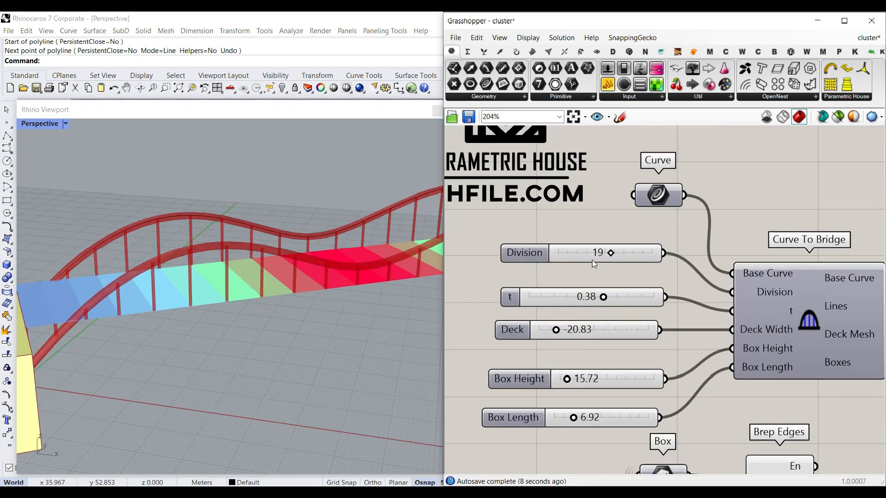
drag(610, 254, 677, 256)
Step: Move the Maximum Def. panel beside the Box Length slider
scroll(715, 289, down, 2)
right_drag(714, 289, 580, 289)
scroll(580, 289, down, 3)
right_drag(810, 294, 611, 297)
scroll(611, 295, up, 4)
scroll(615, 284, up, 2)
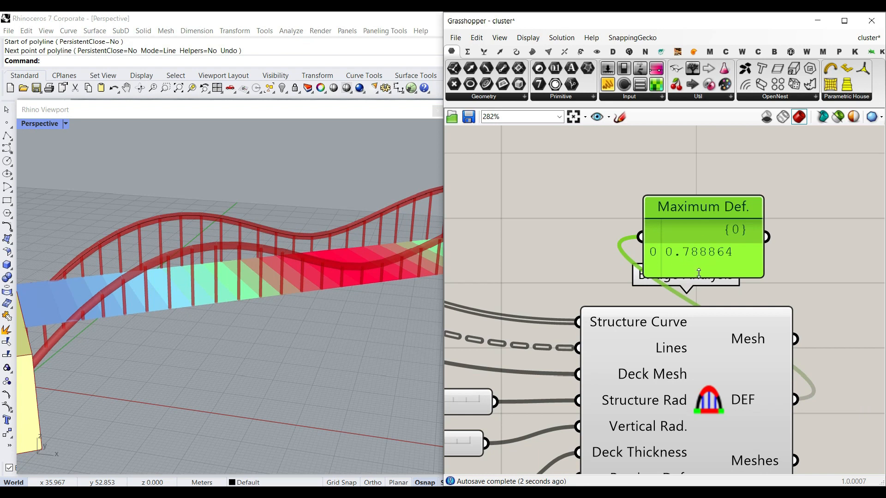
scroll(698, 273, down, 3)
right_drag(699, 273, 803, 258)
scroll(599, 325, up, 2)
right_drag(621, 337, 558, 360)
drag(553, 356, 555, 356)
scroll(601, 328, down, 4)
right_drag(650, 312, 793, 294)
drag(828, 271, 617, 353)
scroll(818, 296, down, 4)
scroll(652, 319, up, 5)
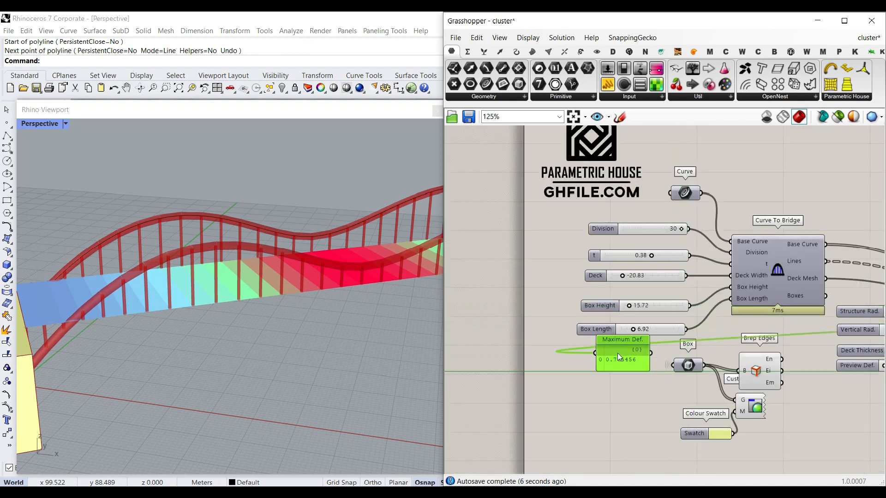
Step: Select the base curve and drag its middle control point upward to reshape the bridge into a single arch
scroll(632, 264, up, 3)
right_drag(684, 250, 680, 218)
mouse_move(675, 217)
mouse_down()
mouse_move(660, 222)
mouse_move(689, 220)
mouse_move(676, 217)
mouse_up()
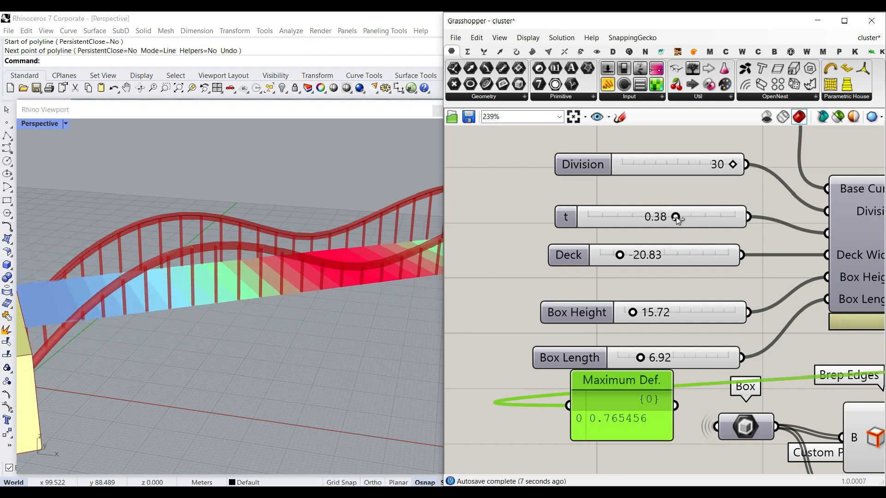
scroll(234, 297, down, 5)
click(264, 275)
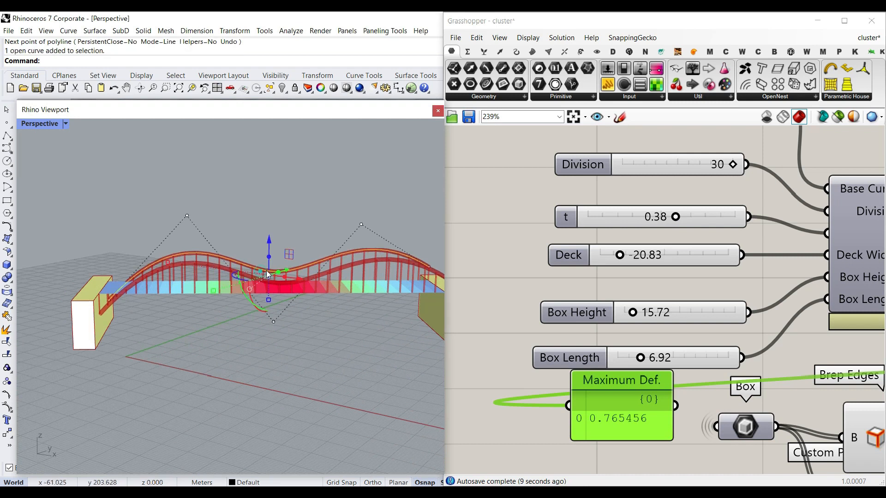
drag(274, 322, 274, 206)
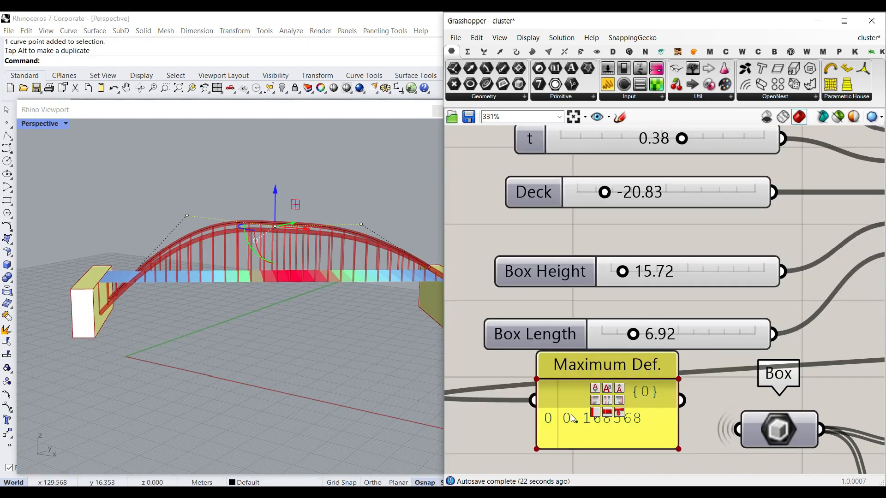
scroll(615, 419, down, 1)
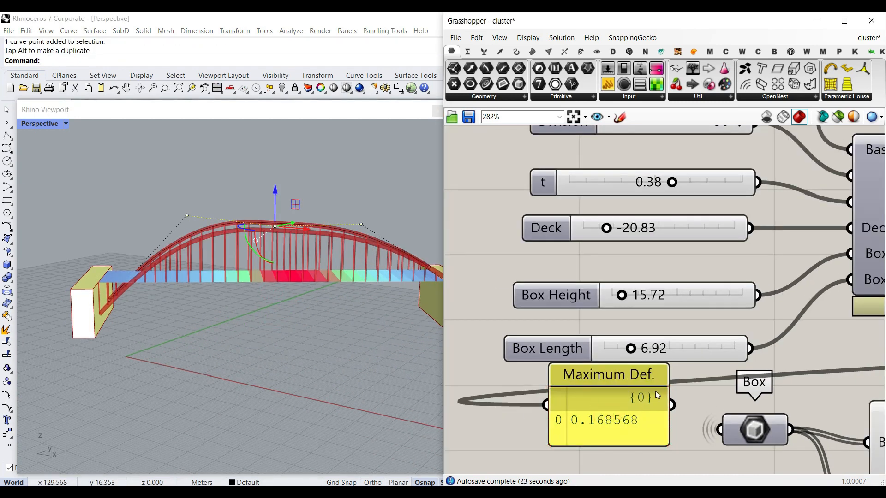
mouse_move(671, 183)
mouse_down()
mouse_move(652, 183)
mouse_move(688, 183)
mouse_up()
right_drag(312, 292, 271, 307)
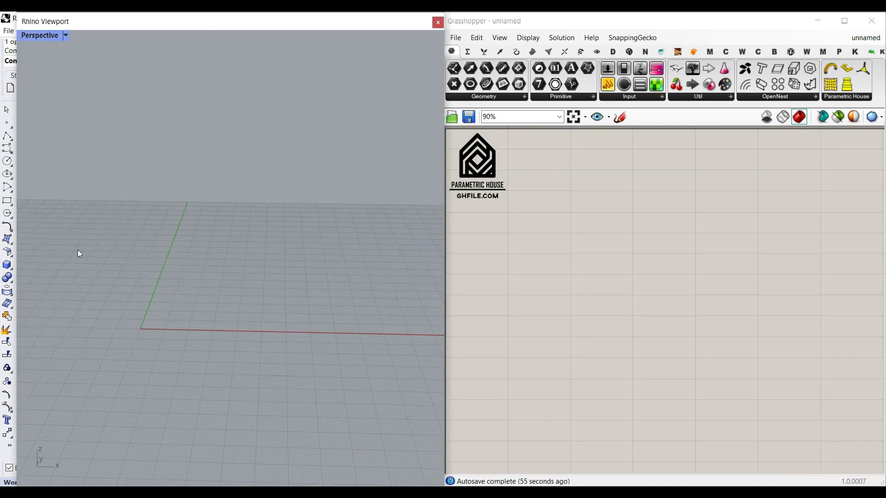
Step: In a new empty file, switch the viewport to the Front view and draw a wavy curve
right_drag(170, 391, 258, 350)
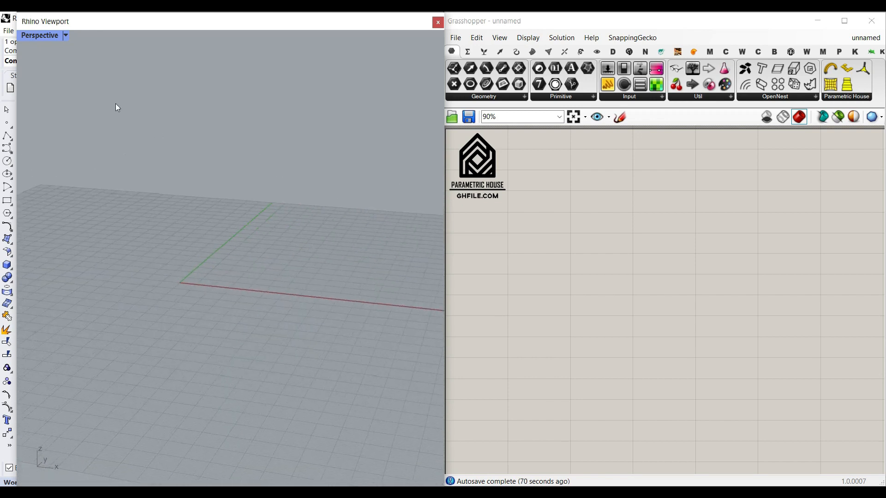
click(56, 36)
mouse_move(81, 259)
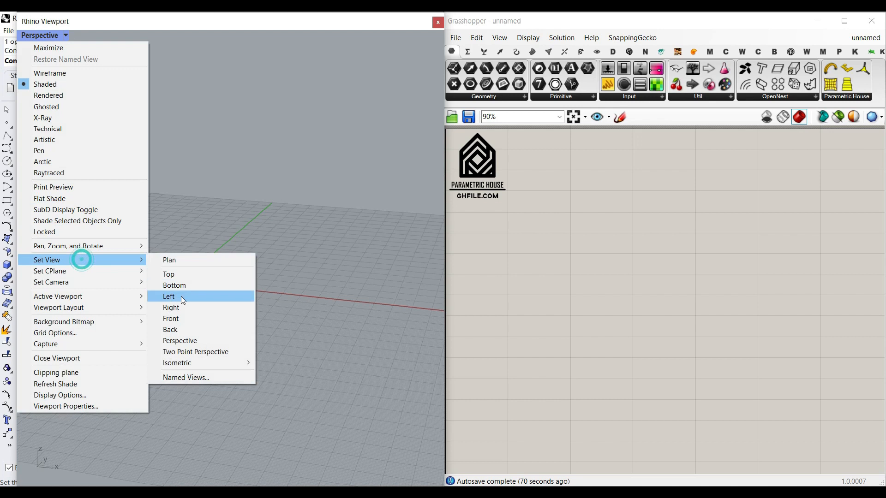
click(171, 318)
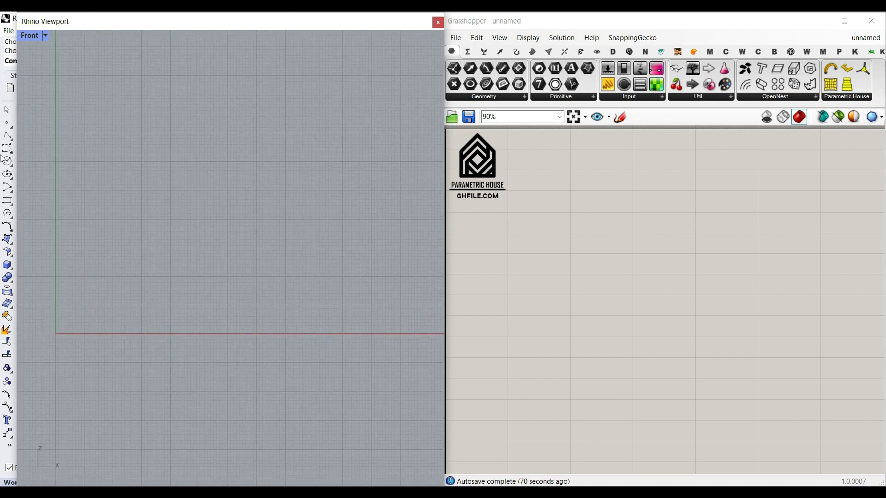
click(58, 334)
click(118, 274)
click(171, 265)
click(218, 309)
click(256, 347)
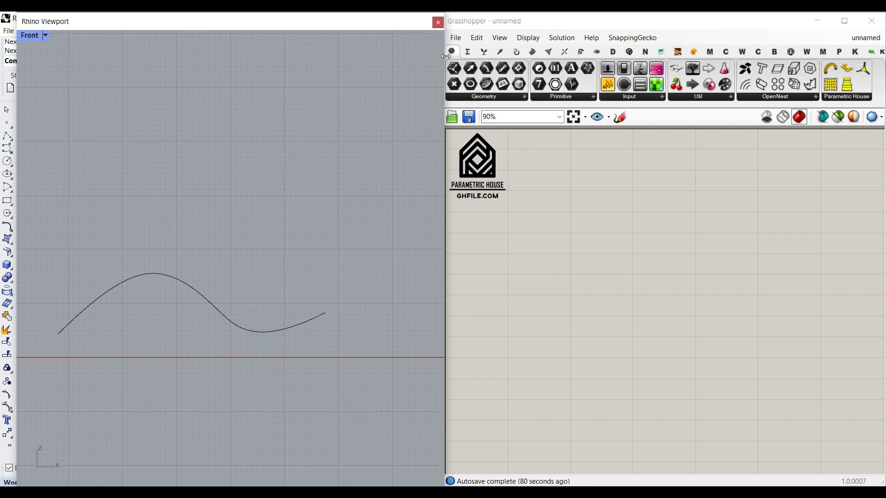
Step: Place a Curve parameter on the canvas and set it to the wavy curve drawn in Rhino
drag(486, 85, 530, 238)
scroll(515, 236, up, 5)
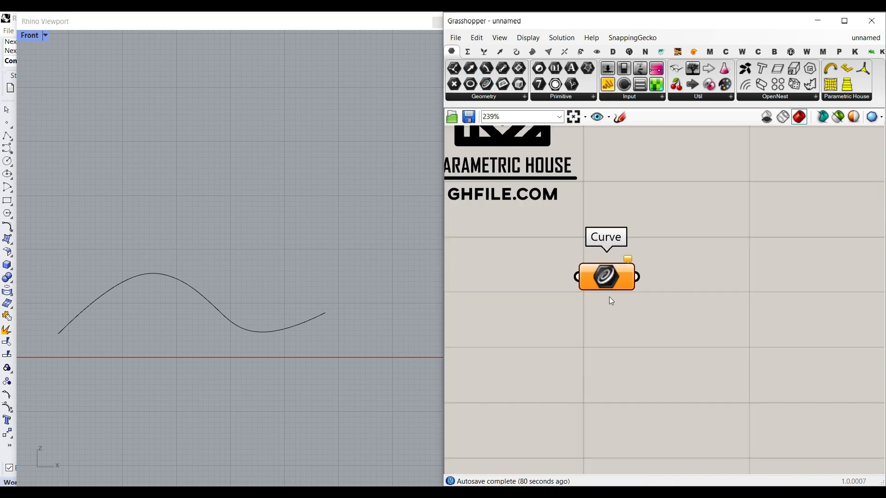
right_click(585, 286)
click(641, 399)
click(290, 328)
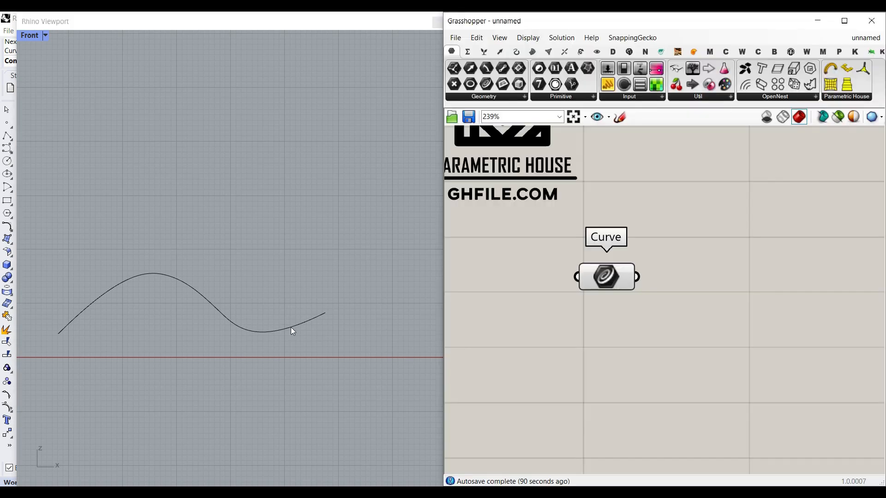
Step: Switch the Rhino viewport from Front to the Perspective view
click(34, 35)
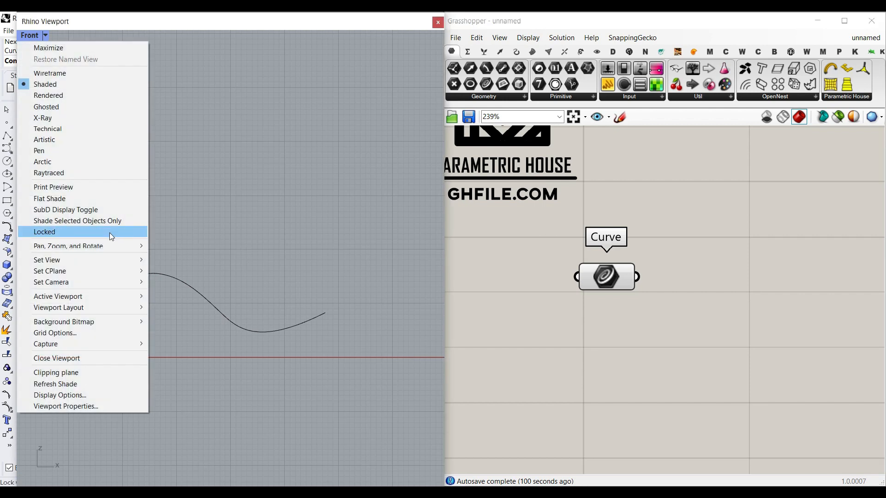
mouse_move(83, 261)
click(182, 342)
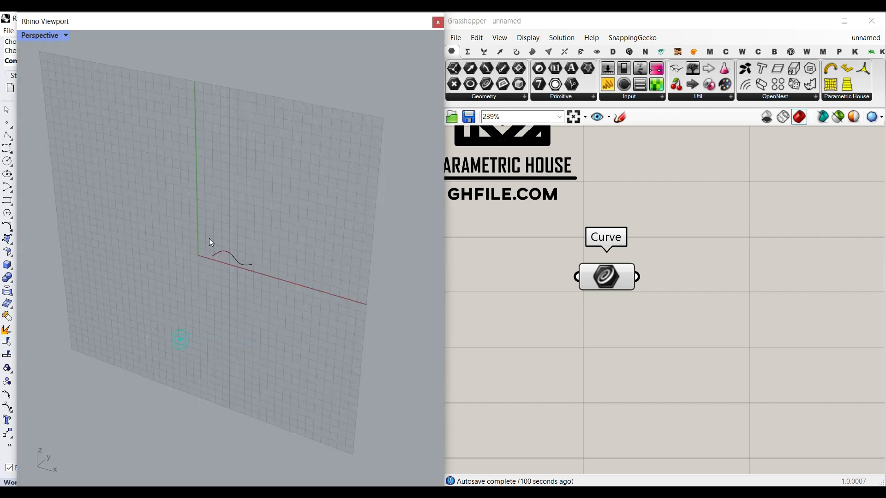
Step: Set the Perspective viewport's construction plane to World Top
click(48, 39)
click(82, 268)
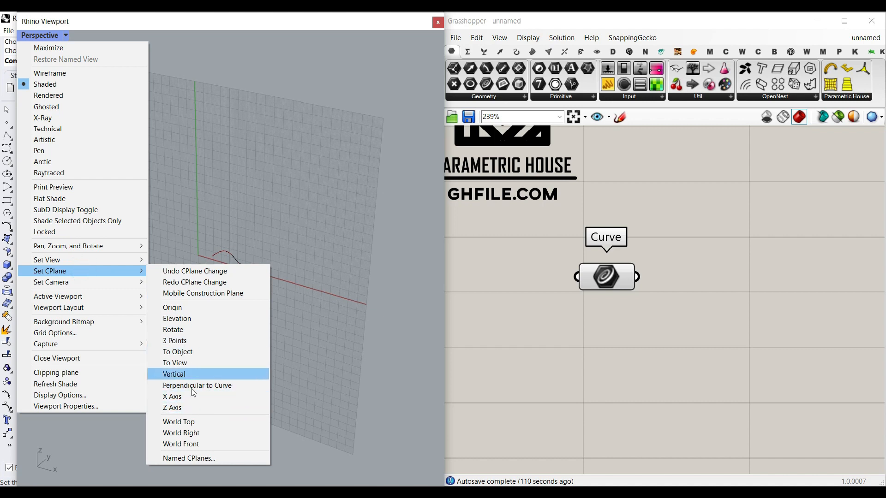
click(200, 420)
scroll(235, 270, up, 12)
right_drag(261, 241, 239, 267)
scroll(179, 247, up, 4)
scroll(179, 249, down, 3)
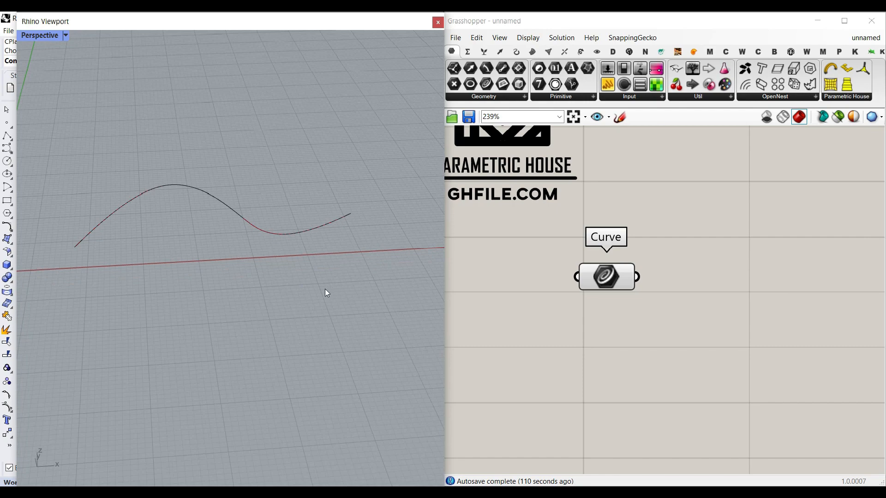
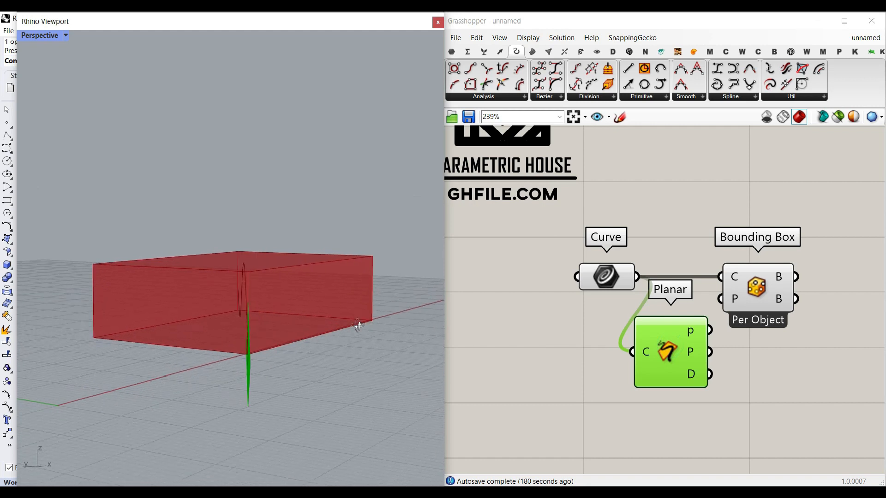
Step: Connect the Planar component's plane output to the Bounding Box's Plane input
right_drag(739, 299, 673, 306)
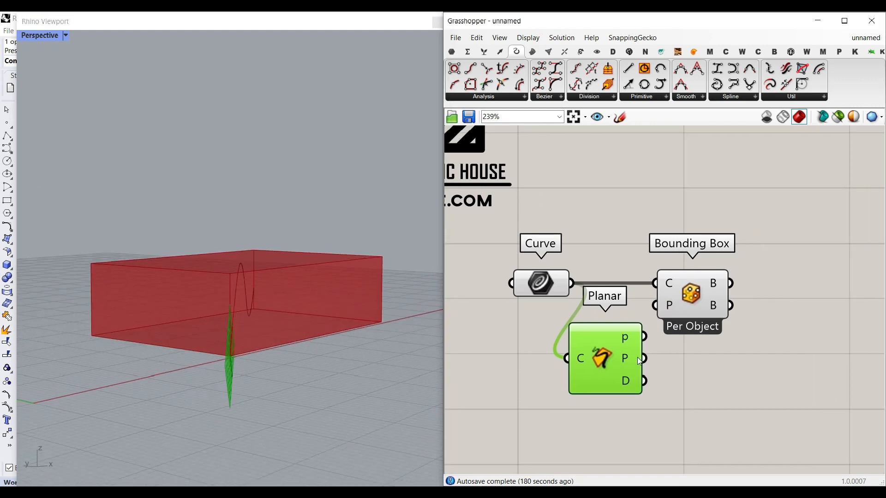
mouse_move(639, 360)
mouse_down()
mouse_move(613, 303)
mouse_move(793, 300)
mouse_up()
click(674, 232)
Step: Switch the canvas to show full parameter names and move the Bounding Box component aside
click(529, 37)
click(560, 79)
click(478, 286)
right_drag(314, 288, 139, 304)
scroll(139, 305, down, 5)
scroll(132, 304, up, 5)
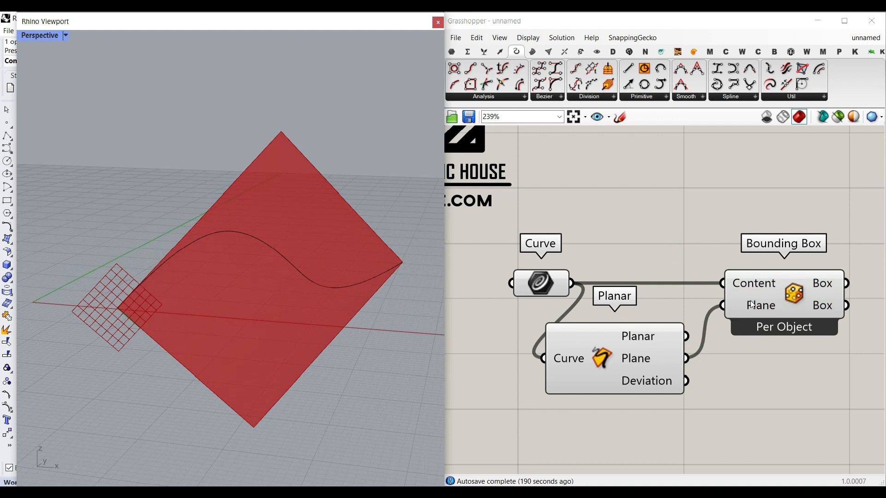
drag(751, 304, 814, 304)
click(750, 367)
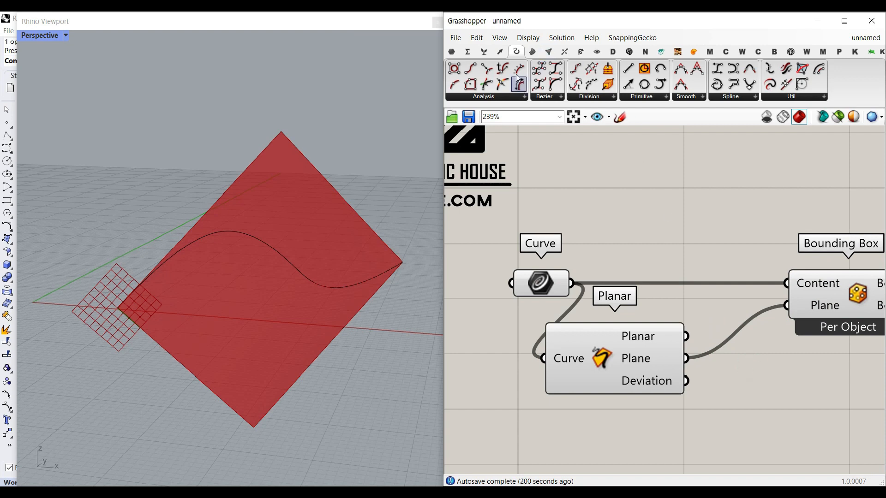
Step: Add an Align Plane component fed by the Planar plane, with a Unit X vector as its direction
click(500, 52)
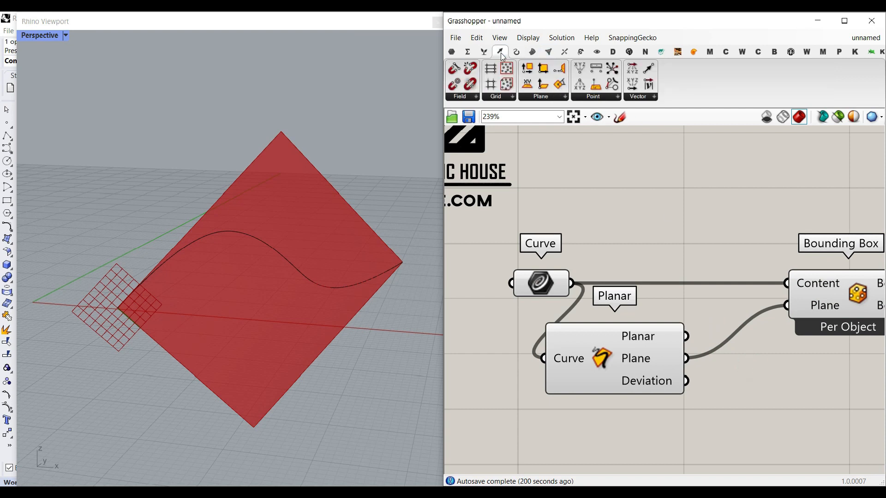
click(554, 98)
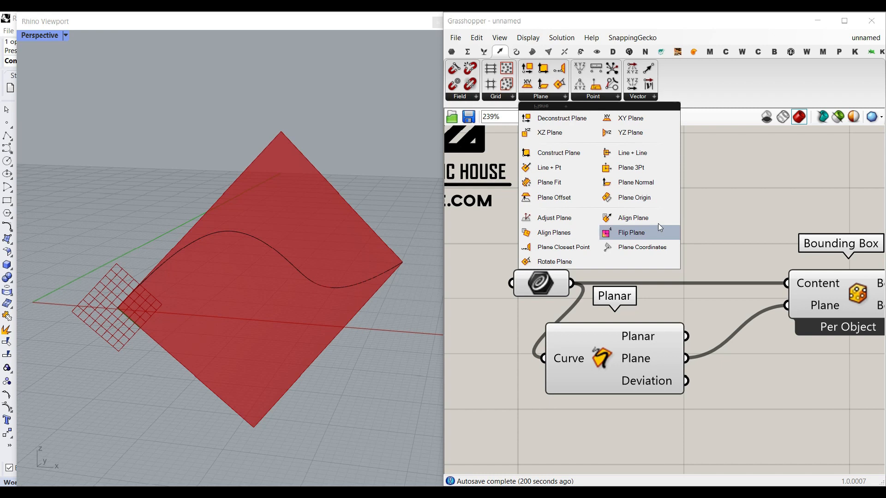
click(643, 219)
click(781, 407)
right_drag(698, 393, 693, 350)
drag(680, 315, 748, 364)
double_click(620, 386)
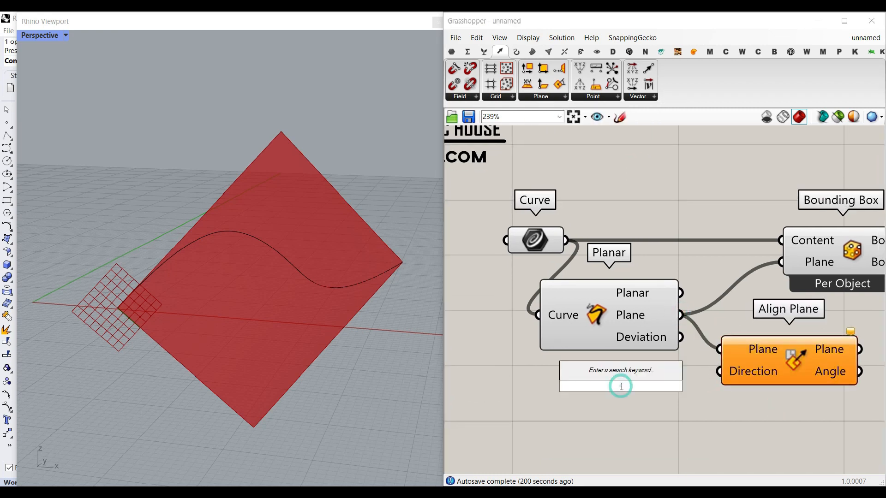
text(x)
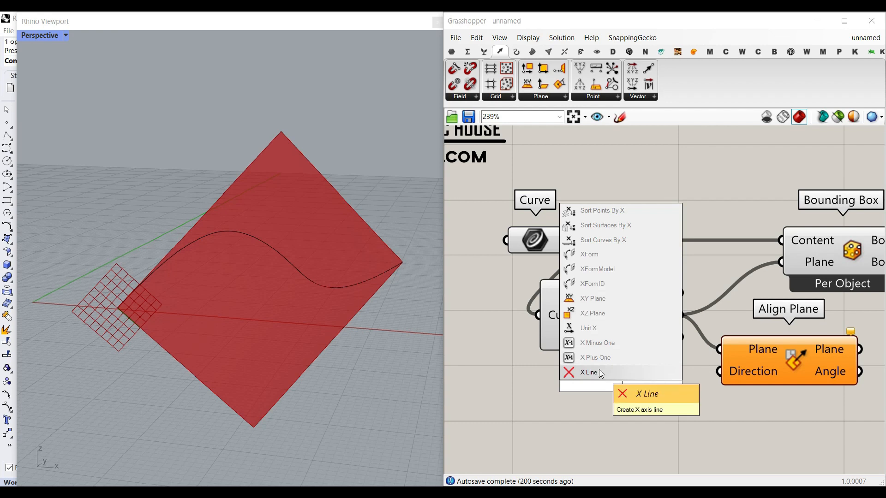
click(603, 326)
drag(688, 385, 724, 371)
click(785, 359)
Step: Feed the aligned plane output into the Bounding Box's Plane input instead of the Planar plane
right_click(605, 310)
click(644, 326)
right_drag(791, 354, 665, 356)
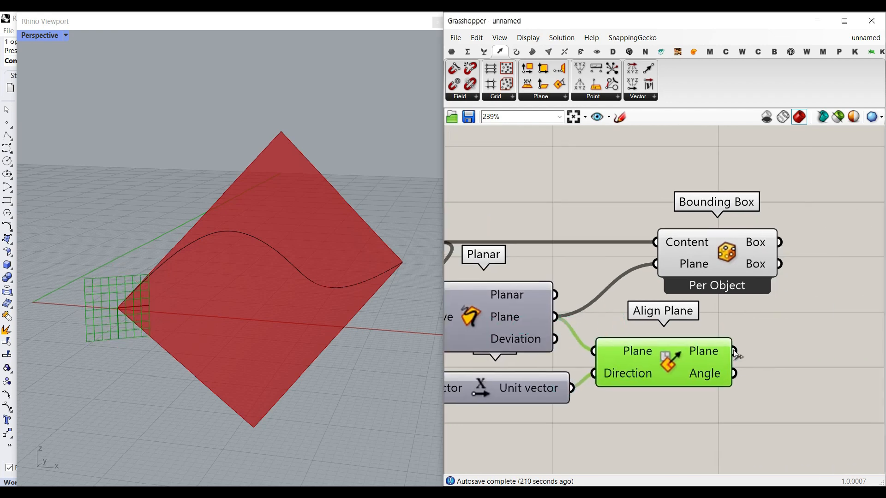
drag(733, 351, 657, 264)
Step: Orbit and zoom the Rhino viewport to inspect the aligned bounding box around the curve
right_drag(206, 318, 281, 270)
click(231, 250)
drag(279, 267, 233, 275)
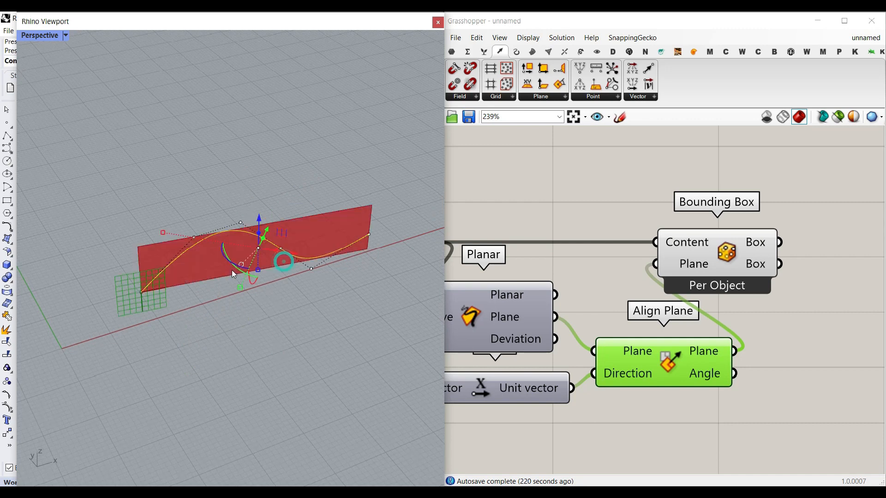
right_drag(291, 315, 278, 275)
scroll(278, 275, up, 4)
click(816, 320)
right_drag(741, 287, 672, 302)
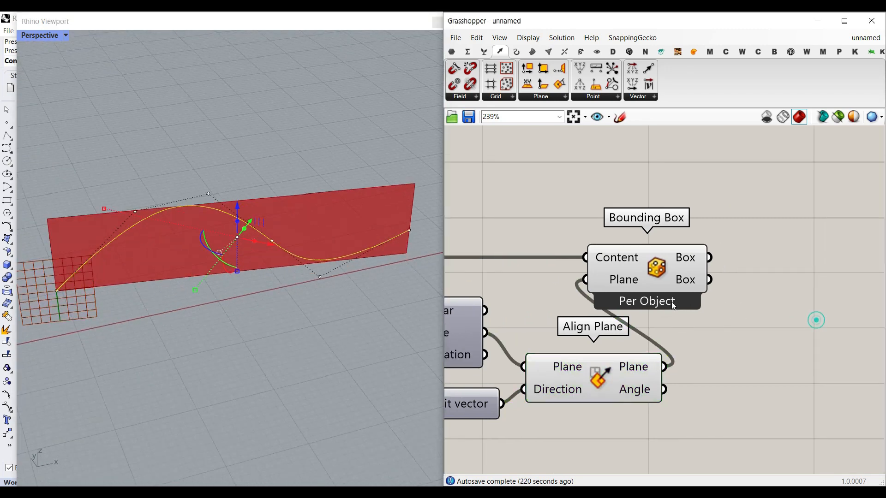
click(341, 175)
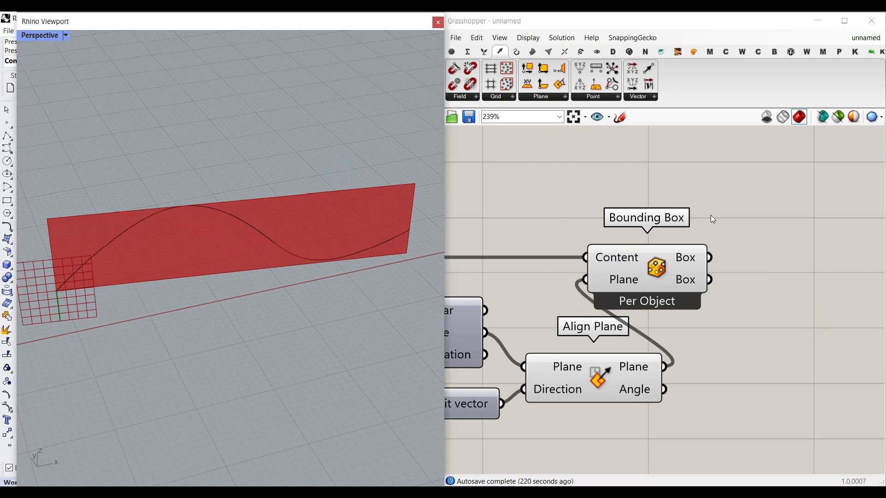
right_drag(720, 254, 572, 261)
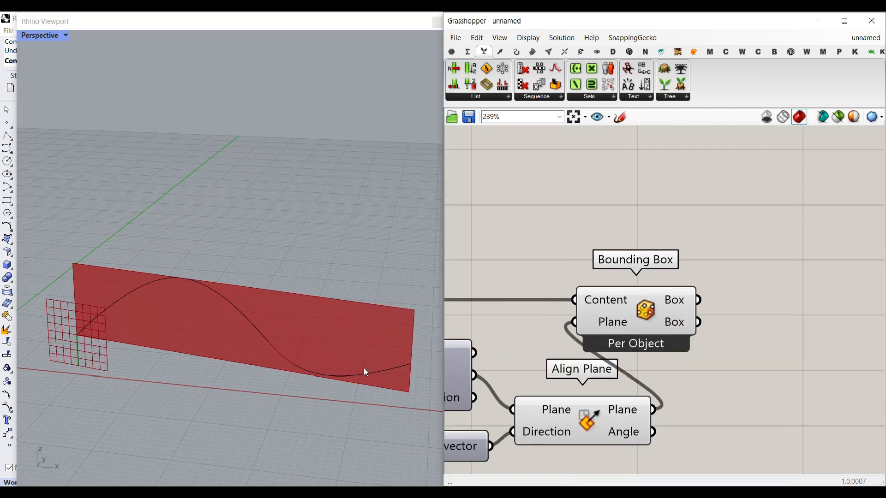
click(452, 51)
drag(486, 84, 748, 286)
click(750, 290)
key(Delete)
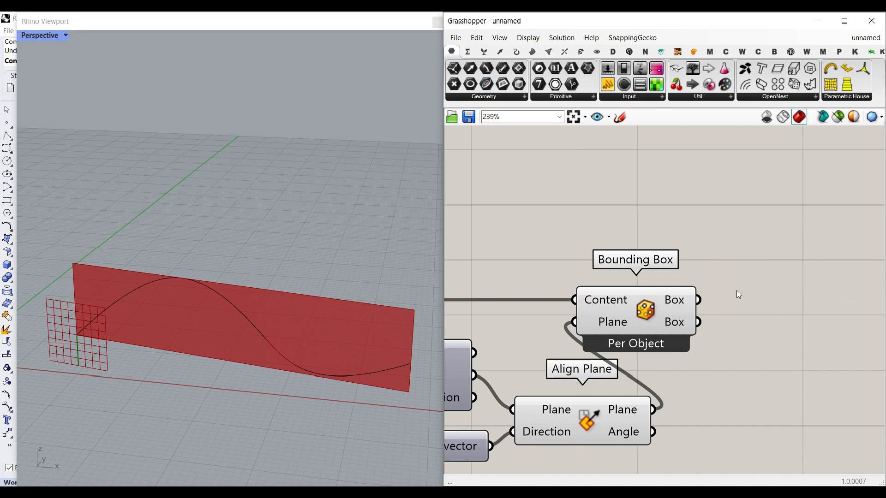
Step: Add a Deconstruct Brep component and connect the bounding box to its Brep input
click(533, 51)
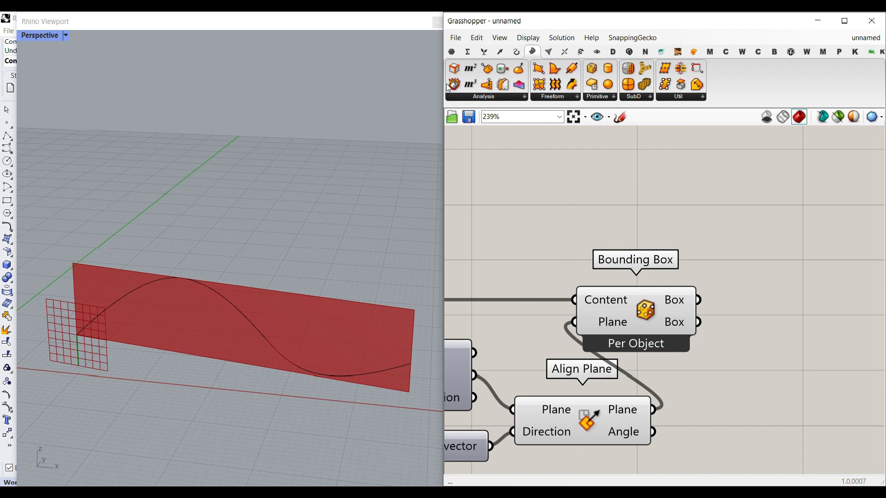
drag(454, 84, 765, 308)
drag(708, 311, 696, 300)
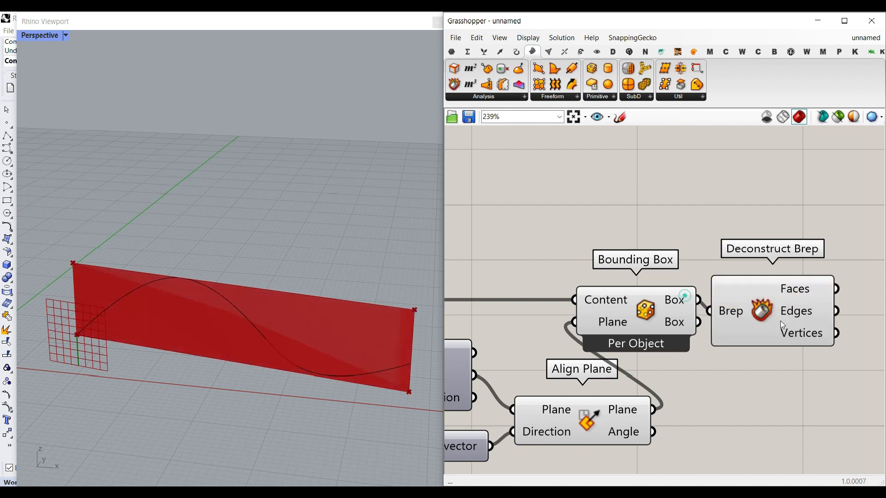
right_drag(777, 308, 603, 305)
drag(603, 306, 611, 295)
mouse_move(652, 320)
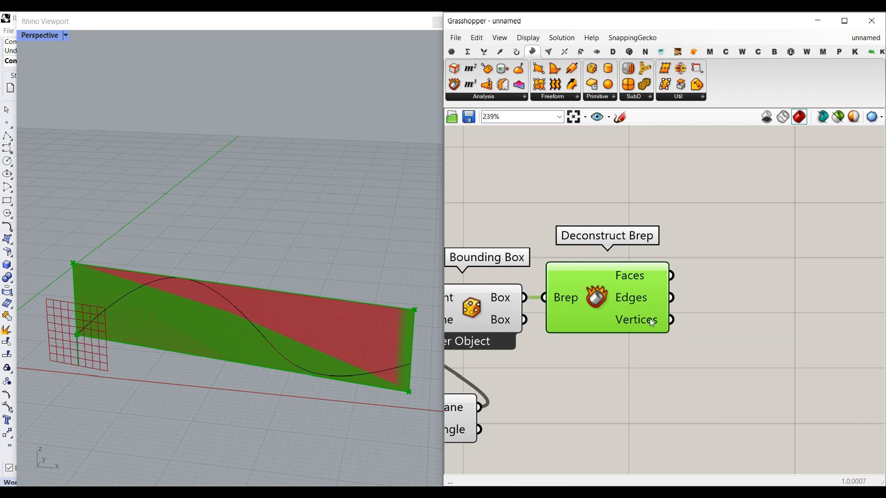
click(83, 329)
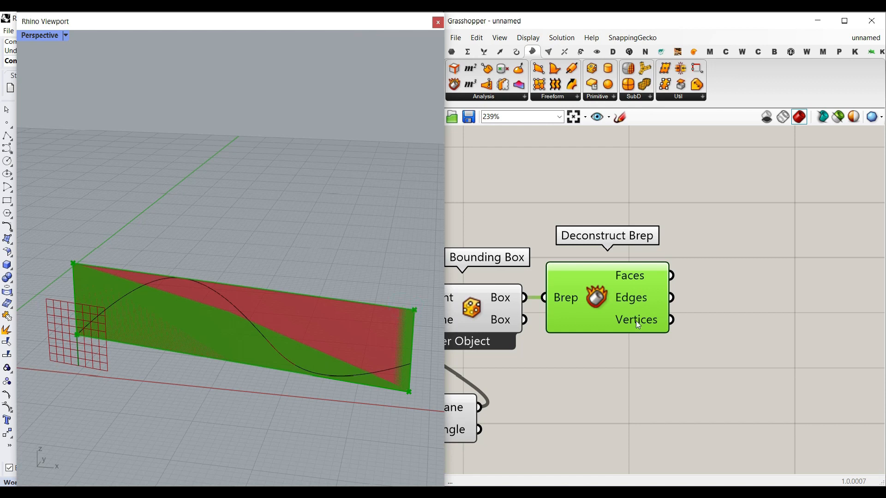
right_drag(754, 327, 704, 339)
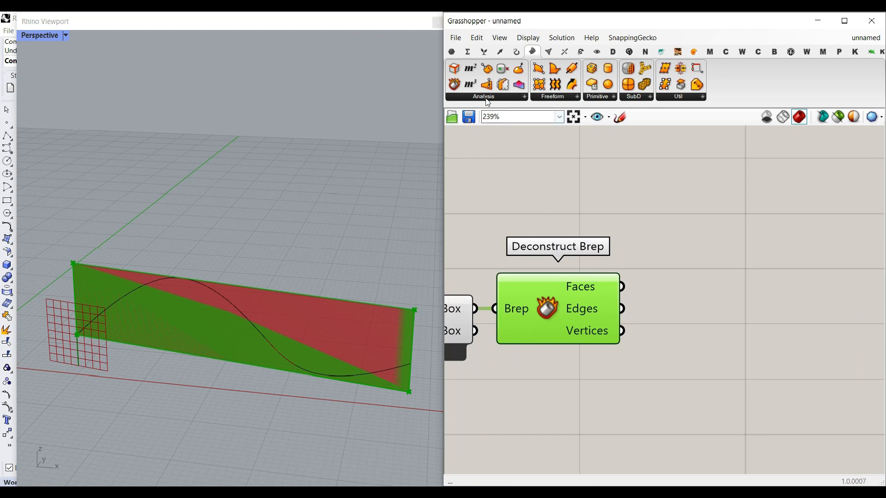
Step: Add a List Item for the box vertices and expand its outputs to -1, i and +1
click(484, 52)
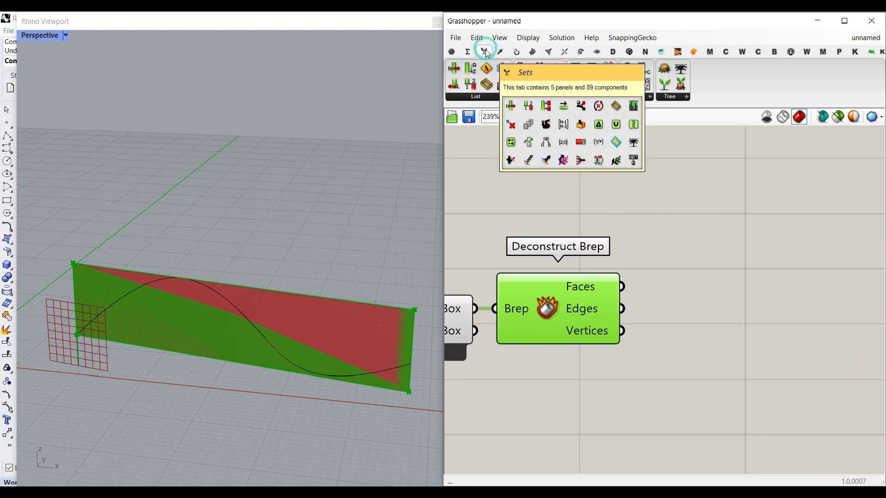
drag(453, 68, 629, 331)
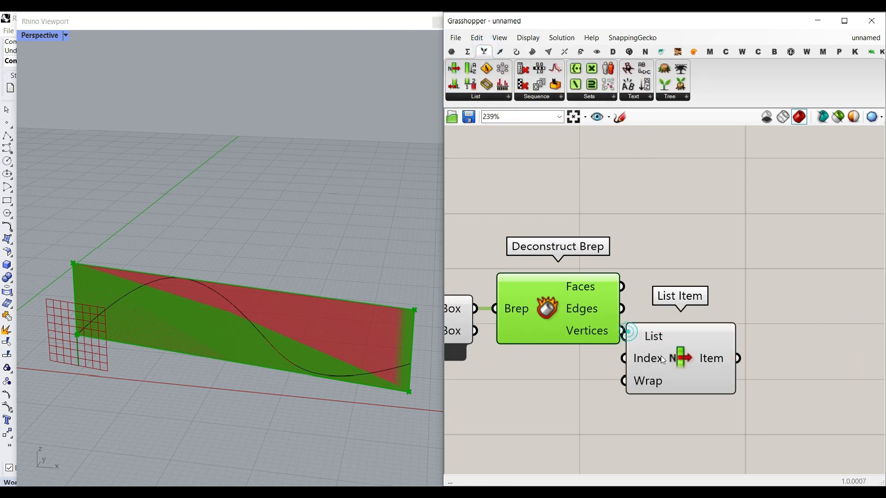
drag(650, 361, 675, 355)
scroll(54, 271, up, 2)
scroll(58, 271, down, 4)
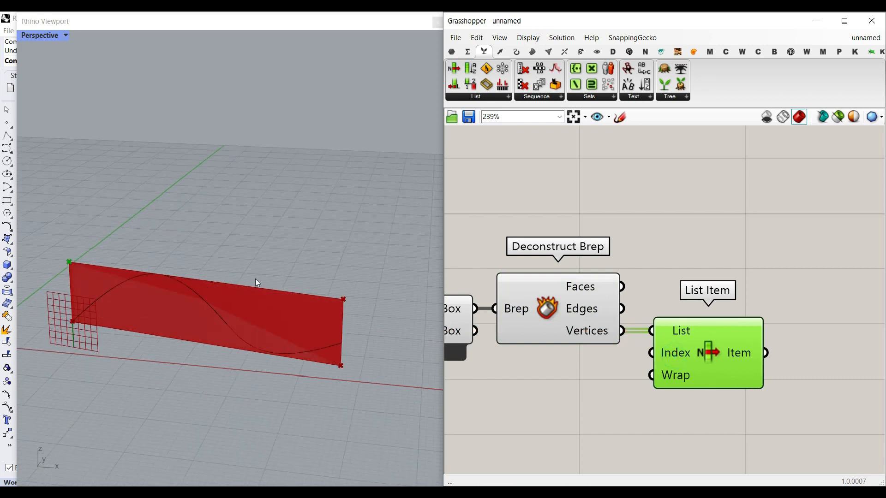
scroll(650, 366, up, 3)
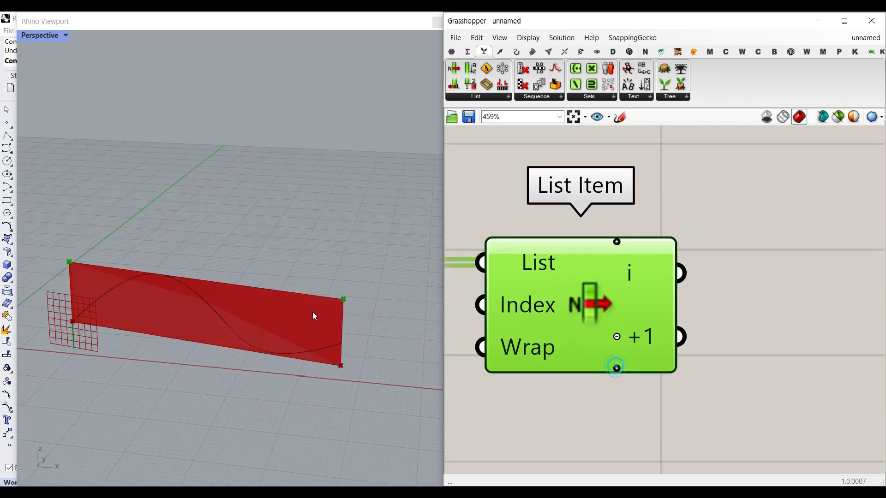
scroll(623, 260, up, 3)
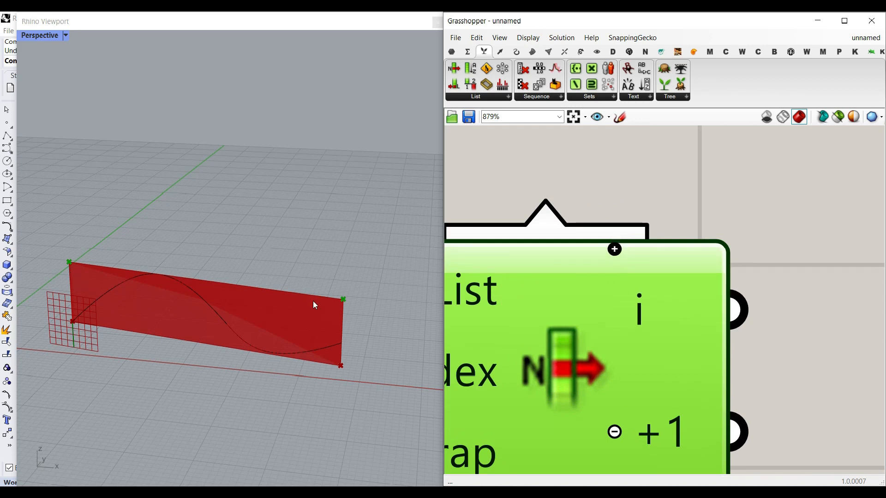
click(614, 249)
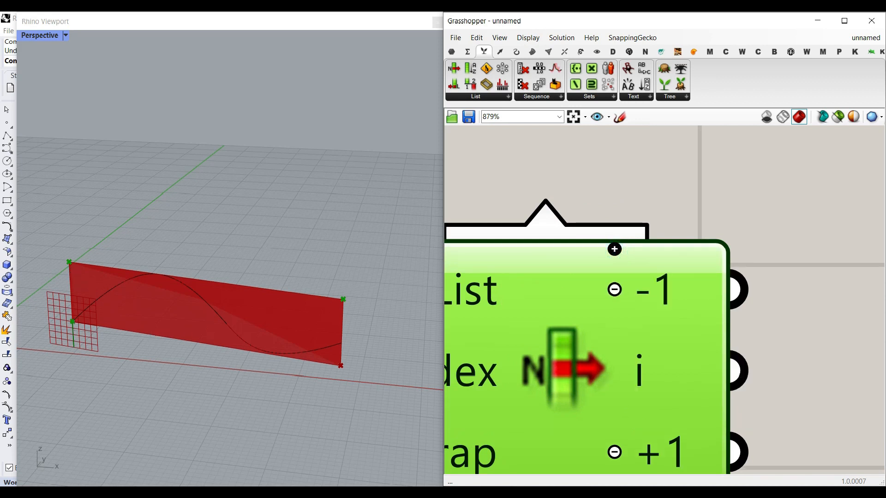
mouse_move(48, 318)
mouse_down()
mouse_move(65, 323)
mouse_move(45, 316)
mouse_up()
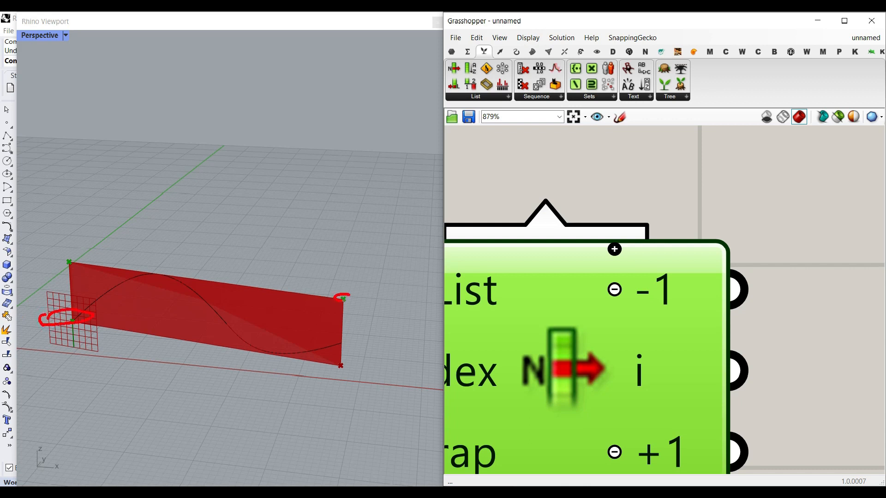
scroll(635, 309, down, 4)
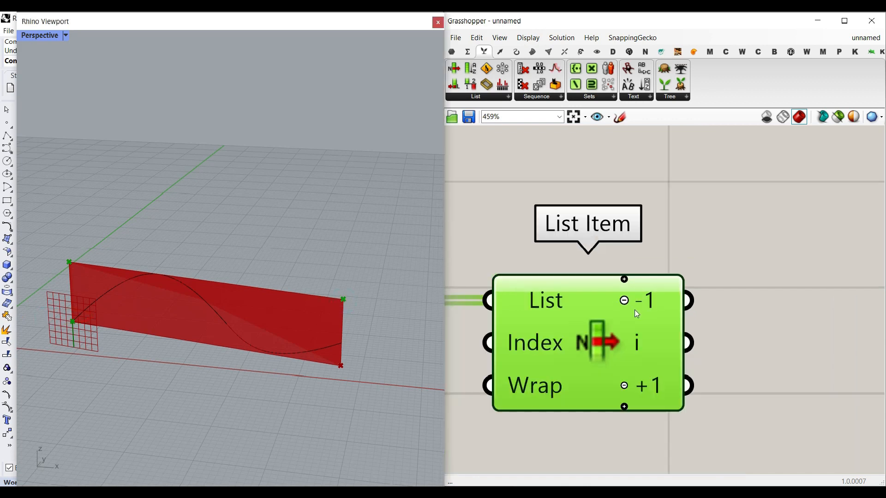
Step: Add a Rectangle 2Pt on the aligned plane, using the -1 and +1 vertex outputs as Point A and Point B
click(517, 52)
click(631, 98)
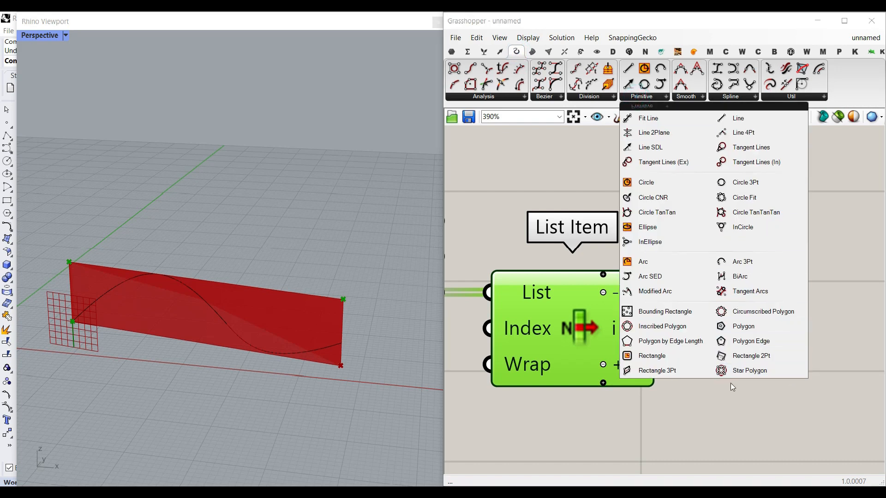
click(745, 356)
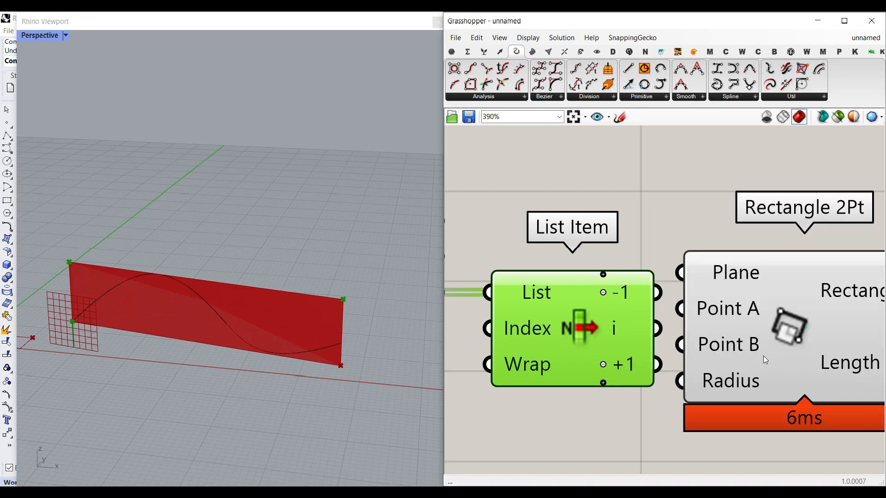
scroll(763, 355, down, 5)
right_drag(556, 339, 562, 334)
drag(579, 350, 756, 298)
right_drag(794, 306, 704, 309)
drag(705, 309, 725, 305)
scroll(682, 309, up, 3)
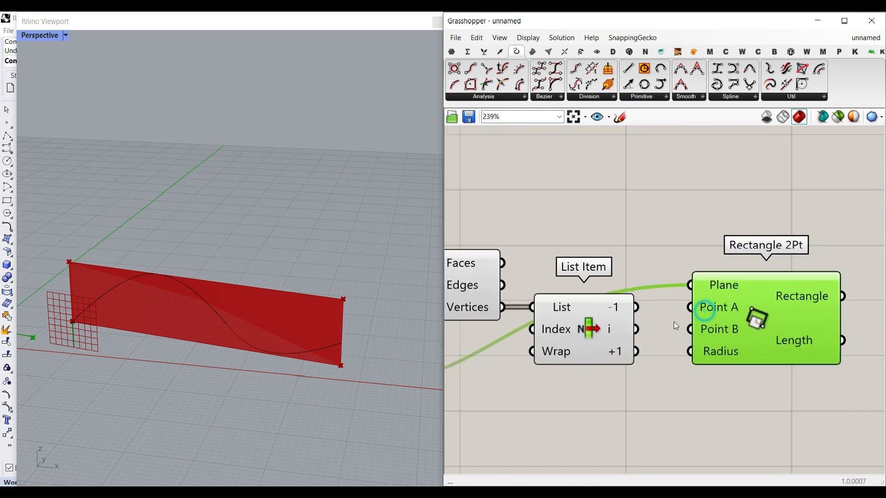
drag(635, 308, 690, 307)
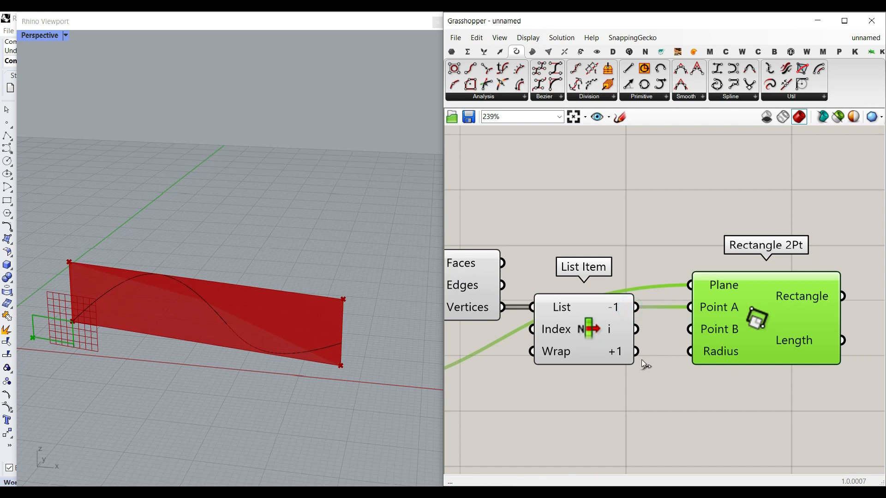
drag(636, 351, 690, 329)
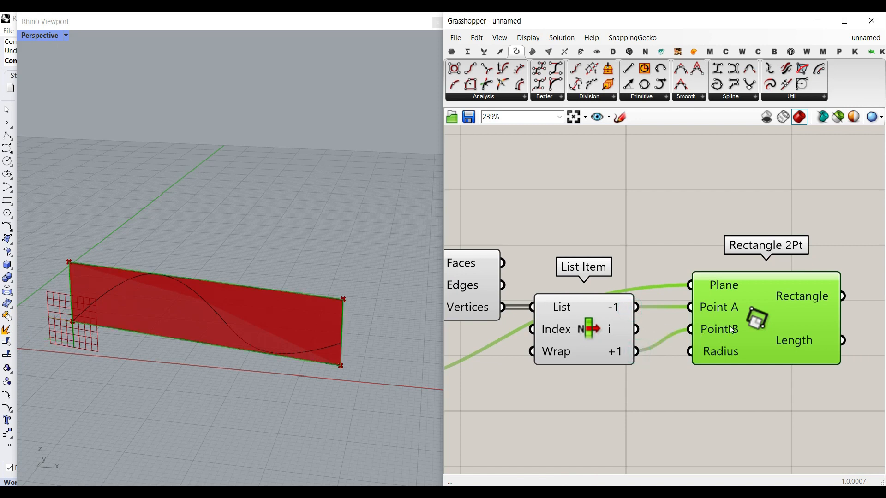
Step: Hide the preview of the upstream components so only the rectangle and curve display
scroll(681, 325, down, 4)
drag(700, 383, 550, 298)
middle_click(577, 240)
click(590, 256)
click(590, 257)
right_drag(718, 296, 606, 297)
scroll(657, 327, up, 2)
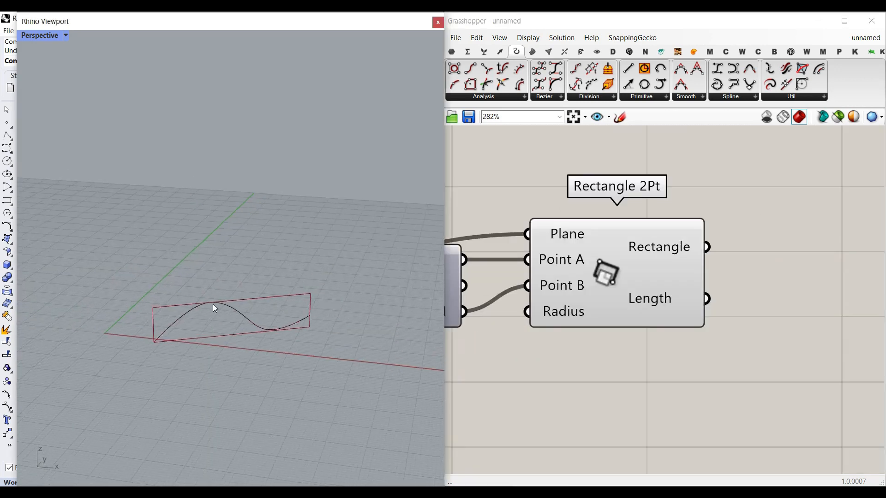
scroll(212, 304, up, 6)
right_drag(760, 288, 686, 333)
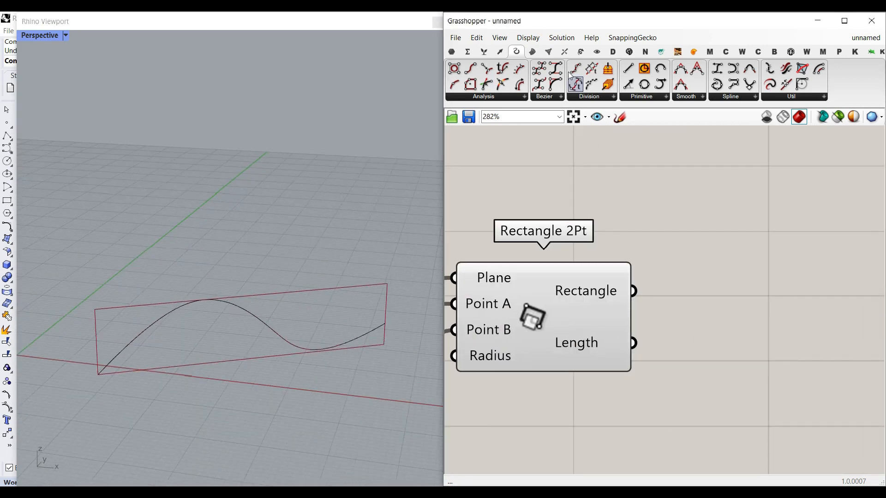
Step: Add an Explode component and connect the rectangle to its Curve input
click(770, 69)
click(733, 308)
mouse_move(572, 317)
mouse_down()
mouse_move(590, 318)
mouse_move(559, 318)
mouse_up()
drag(611, 289, 634, 295)
right_drag(743, 321, 595, 331)
drag(584, 326, 610, 322)
Step: Add a List Item component and feed the exploded rectangle segments into its List input
click(481, 47)
click(453, 68)
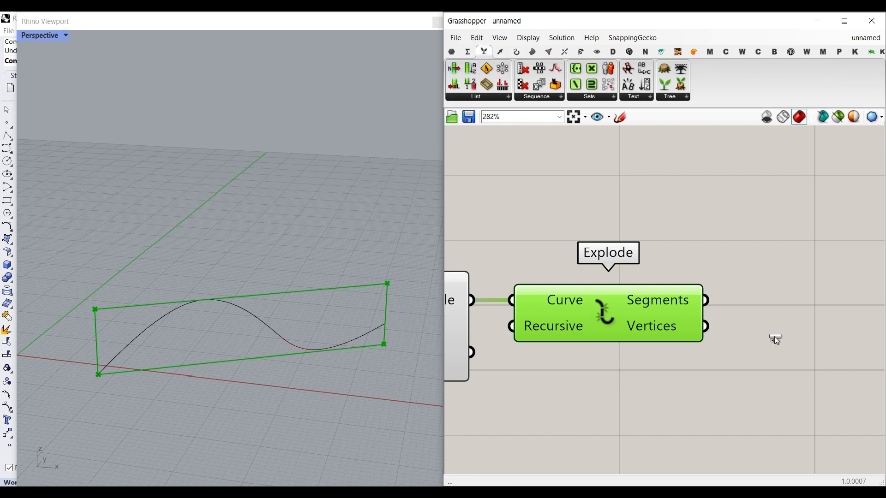
click(784, 335)
drag(706, 300, 719, 307)
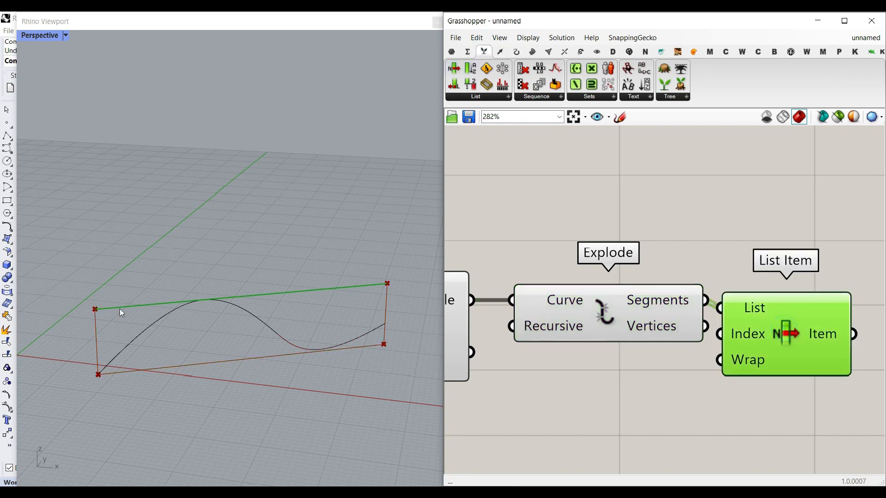
Step: Bake the List Item's +1 output segment into the Rhino document
scroll(725, 355, up, 4)
click(678, 386)
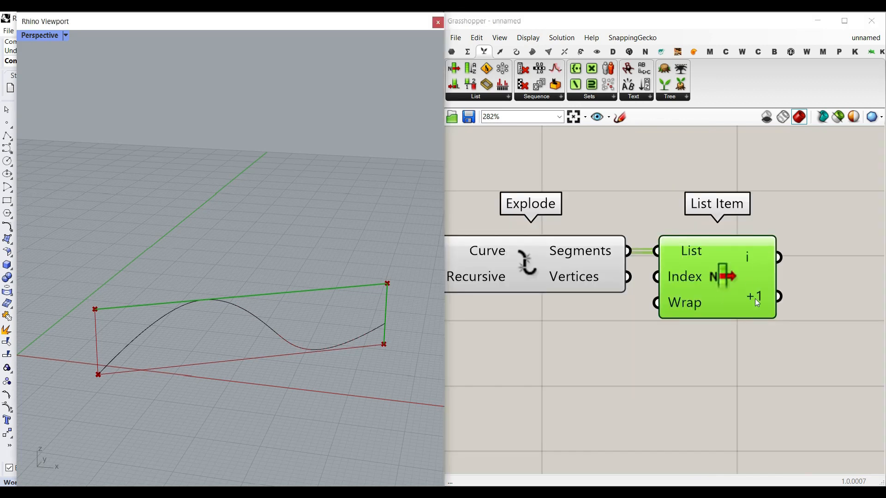
key(ctrl+y)
click(295, 251)
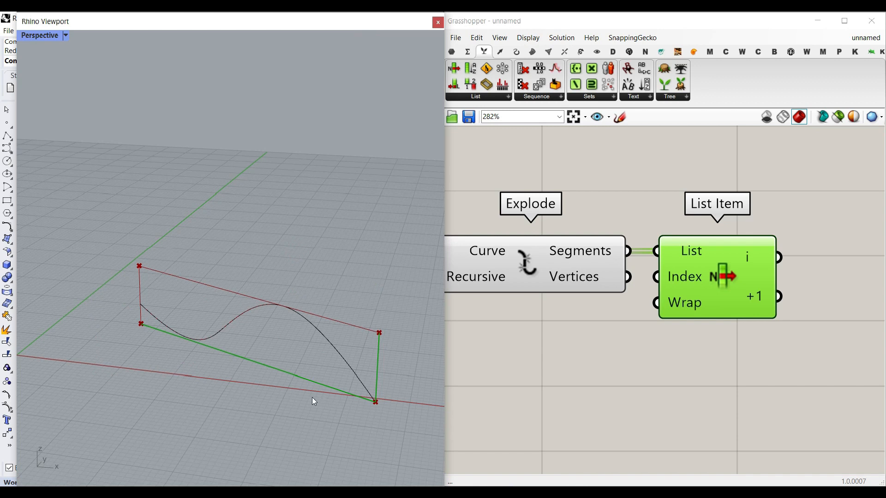
right_click(756, 293)
click(770, 312)
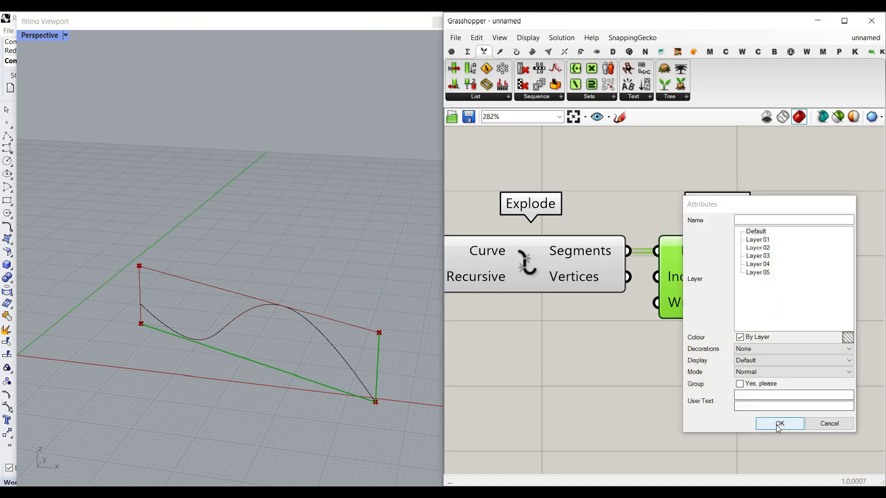
click(779, 423)
click(380, 367)
key(Return)
key(Escape)
key(Escape)
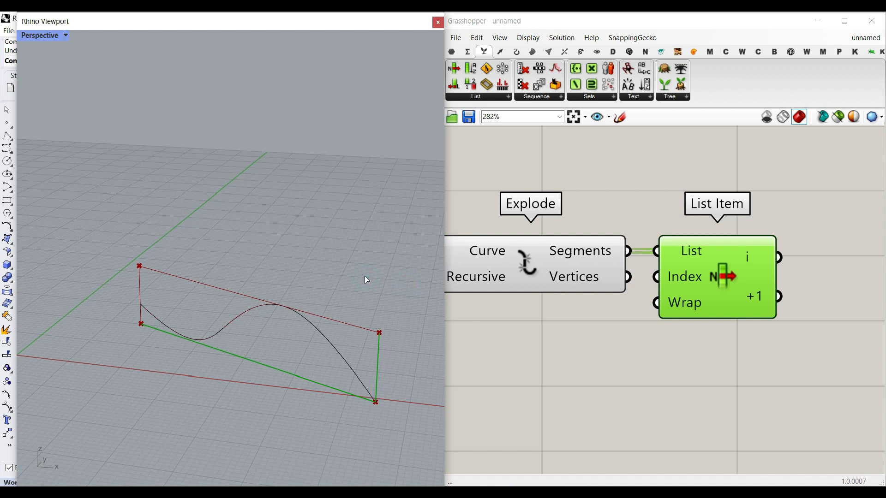
key(ctrl+z)
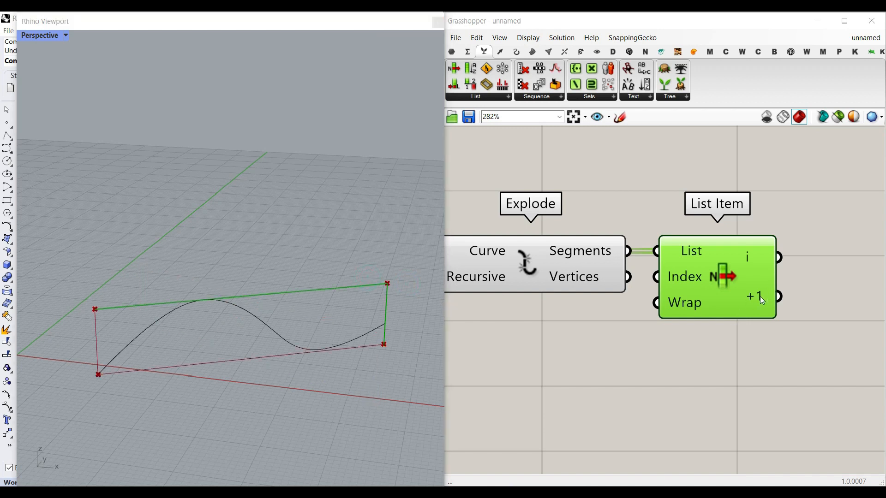
Step: Bake the +1 segment again and select the baked line in Rhino with its control points shown
right_click(760, 296)
click(787, 322)
click(792, 423)
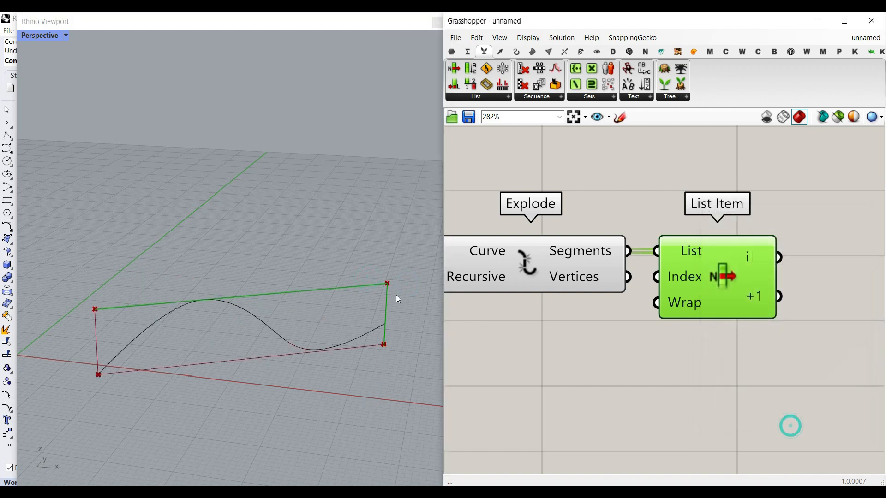
click(386, 302)
click(386, 303)
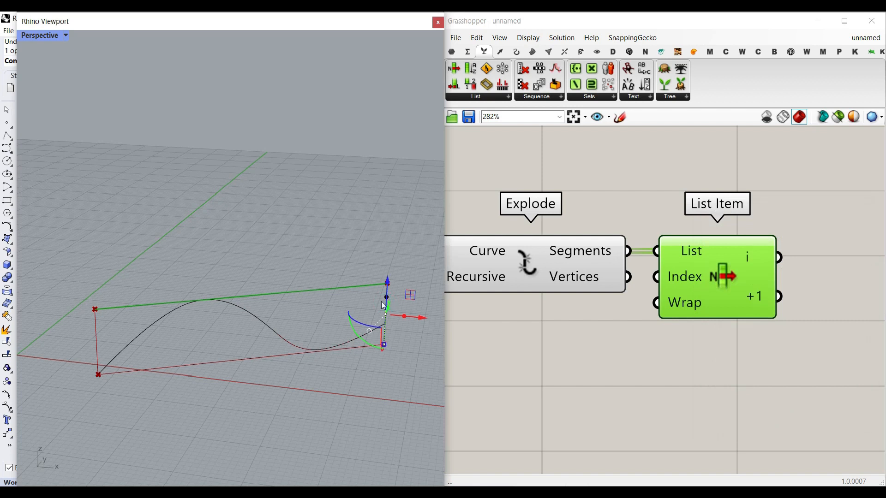
key(F10)
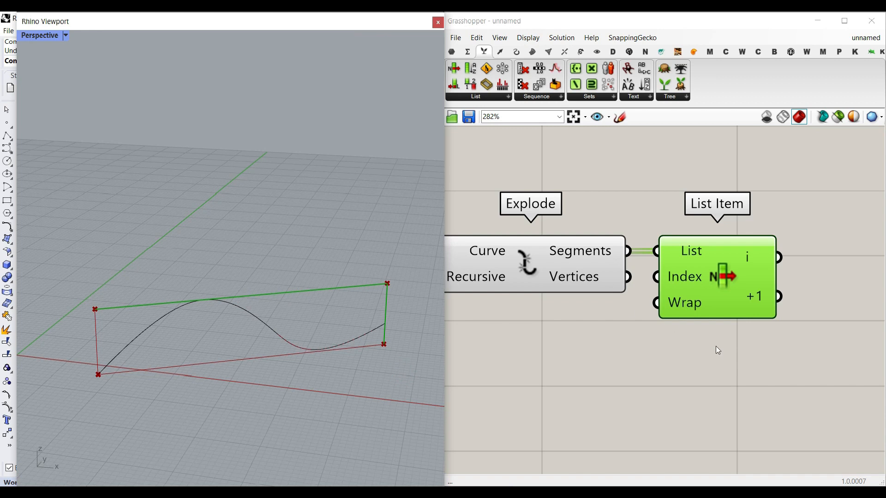
Step: Add a Number parameter and connect the List Item's +1 output to it
right_drag(728, 334, 577, 376)
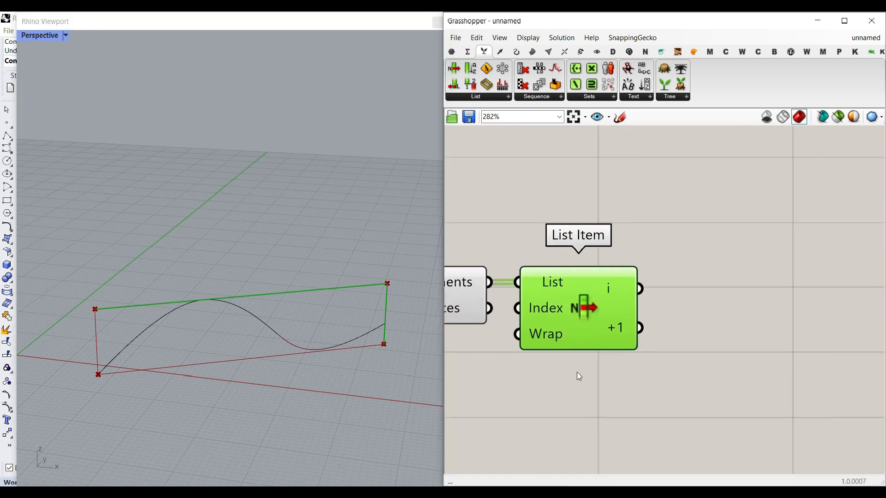
click(452, 52)
drag(555, 67, 719, 329)
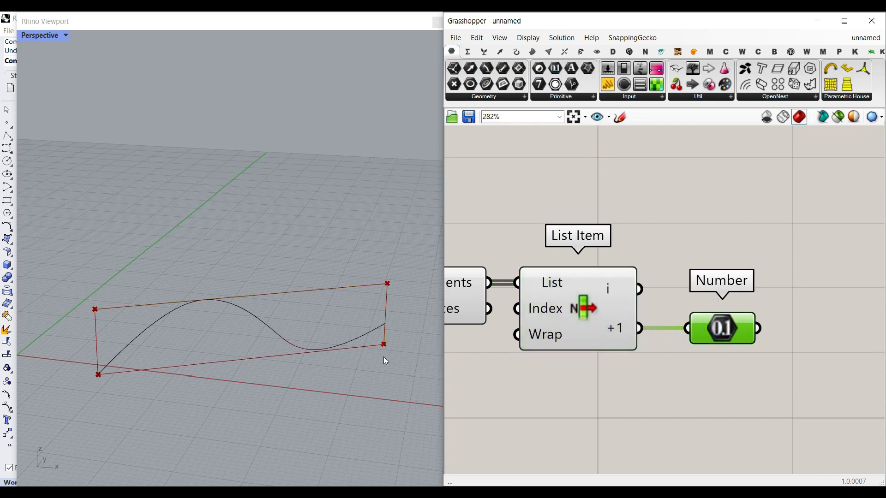
drag(727, 329, 721, 351)
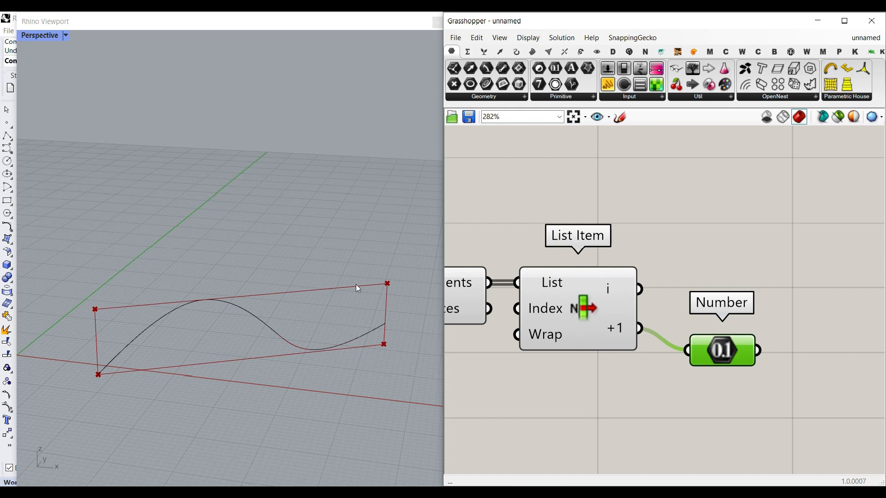
Step: Add a Move component and connect the List Item's i output to its Geometry input
click(581, 52)
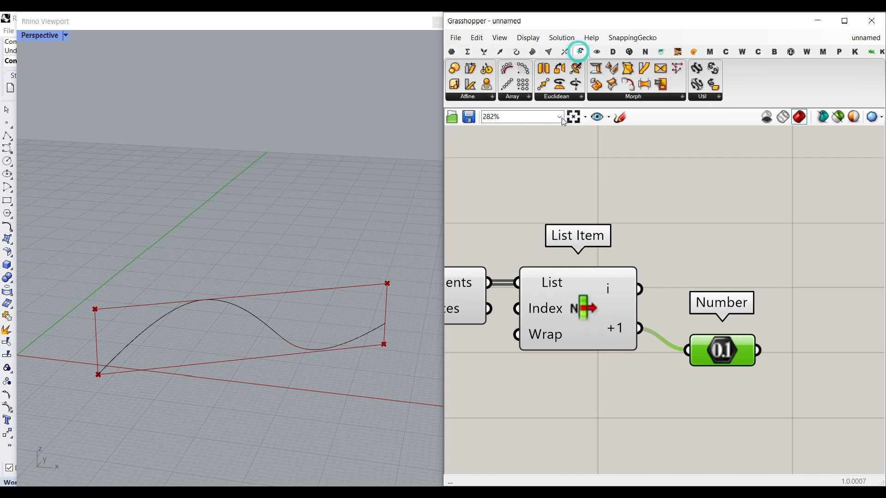
drag(547, 85, 808, 318)
right_drag(807, 319, 681, 310)
drag(681, 310, 800, 306)
drag(696, 285, 508, 285)
click(679, 397)
right_drag(644, 405, 675, 391)
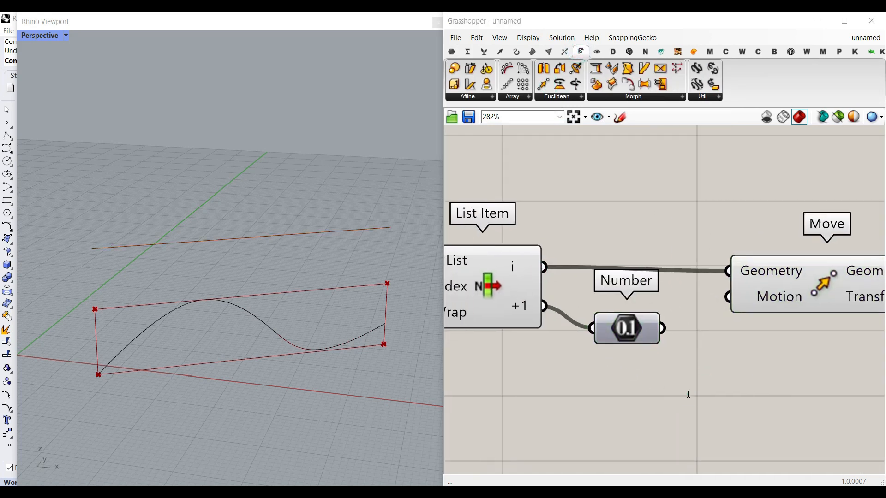
Step: Add a Unit Z vector component next to the Move component
double_click(687, 391)
text(z)
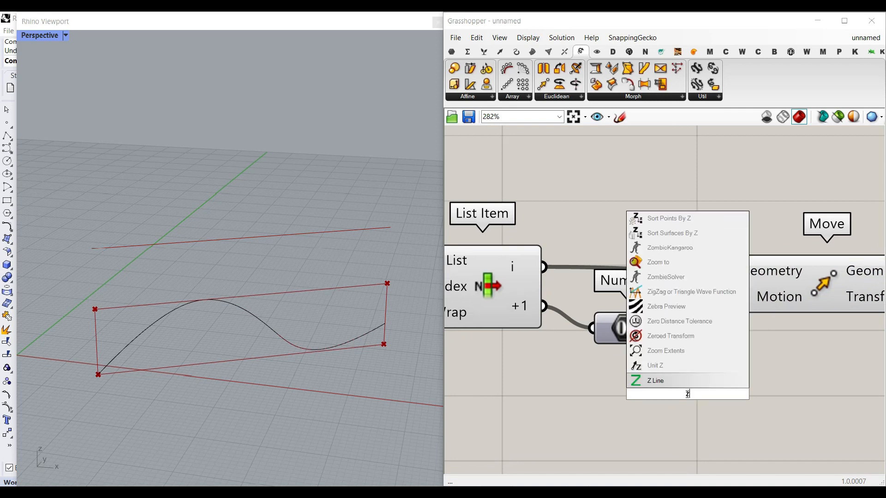
click(652, 365)
drag(628, 329, 603, 344)
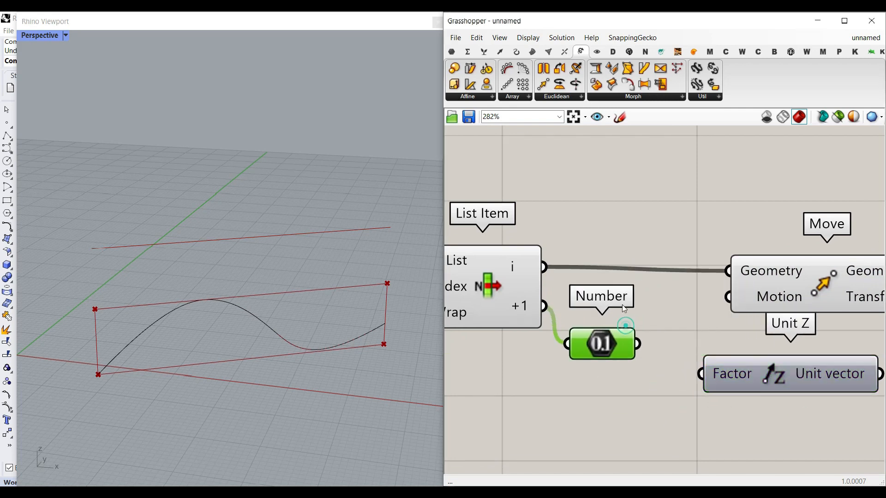
Step: Add a Multiplication component and feed the Number parameter into its A input
click(468, 51)
drag(531, 82, 685, 411)
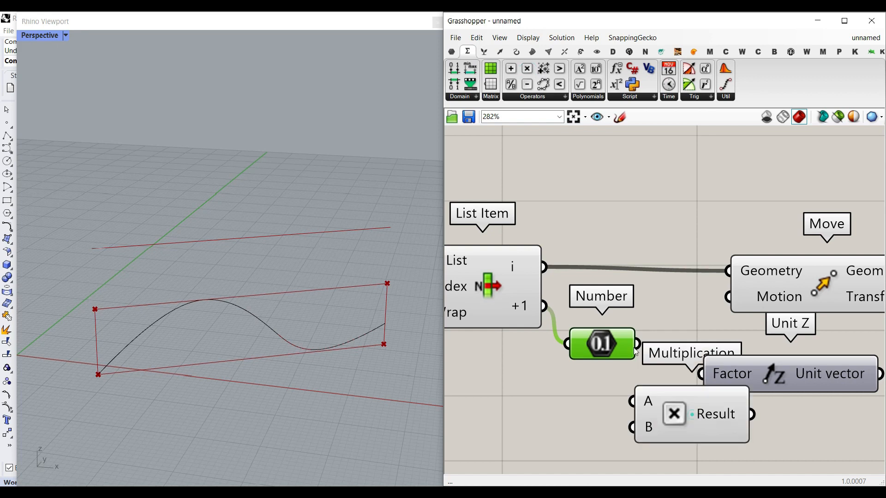
right_drag(611, 389, 679, 367)
Step: Create a number slider from -1.00 to 1.00 and connect it to the Multiplication's B input
double_click(574, 408)
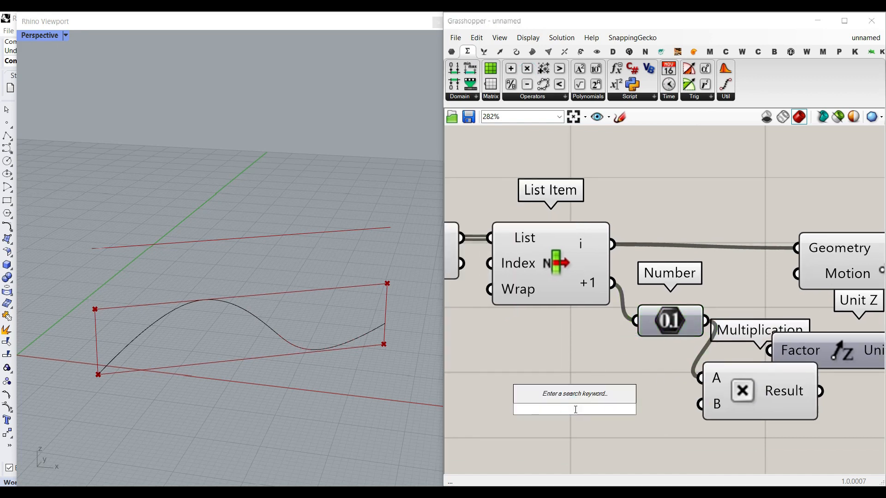
text(-1.00..1.00)
key(Return)
drag(637, 410, 594, 407)
drag(666, 407, 701, 404)
right_drag(775, 408, 633, 403)
Step: Connect the Multiplication result to Unit Z's Factor and the unit vector to the Move's Motion input
drag(692, 353, 768, 378)
drag(680, 384, 704, 369)
right_drag(731, 354, 613, 356)
scroll(613, 356, down, 2)
drag(612, 288, 724, 285)
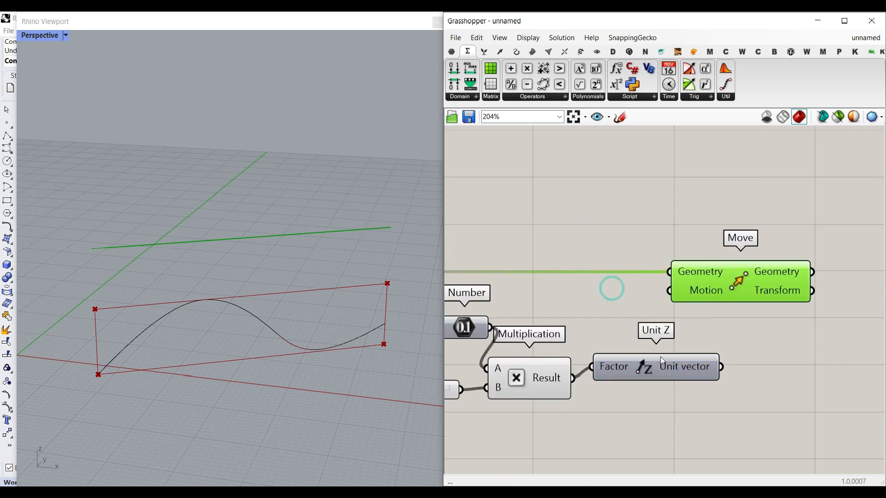
drag(720, 368, 671, 291)
right_drag(479, 325, 546, 361)
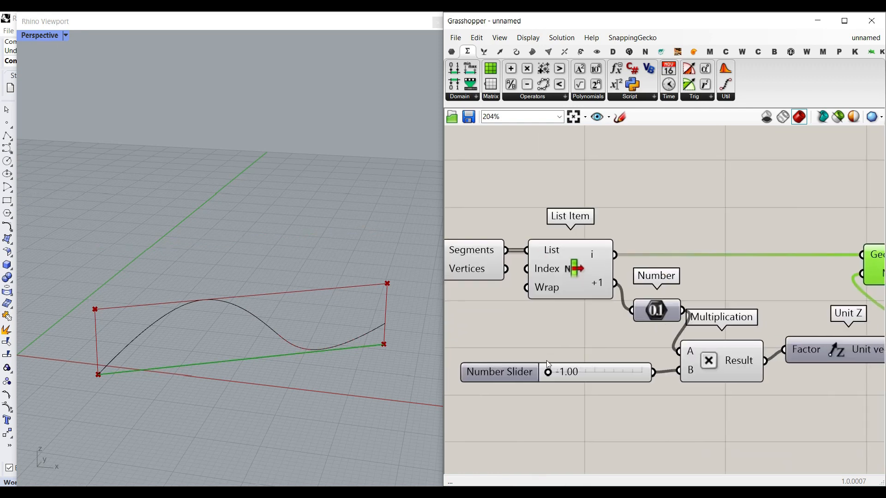
Step: Set the slider's numeric domain to a minimum of -2 and a maximum of 2
mouse_move(547, 376)
mouse_down()
mouse_move(650, 381)
mouse_move(535, 386)
mouse_up()
double_click(497, 375)
double_click(564, 381)
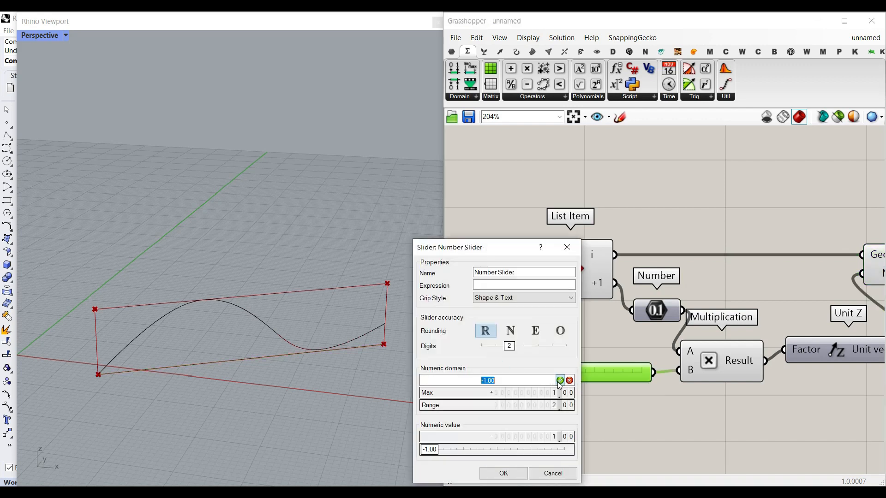
text(-2)
click(559, 380)
double_click(555, 392)
text(2)
mouse_move(576, 373)
mouse_down()
mouse_move(548, 371)
mouse_move(609, 374)
mouse_move(565, 373)
mouse_up()
click(280, 329)
right_drag(280, 329, 222, 341)
drag(221, 338, 290, 340)
key(ctrl+z)
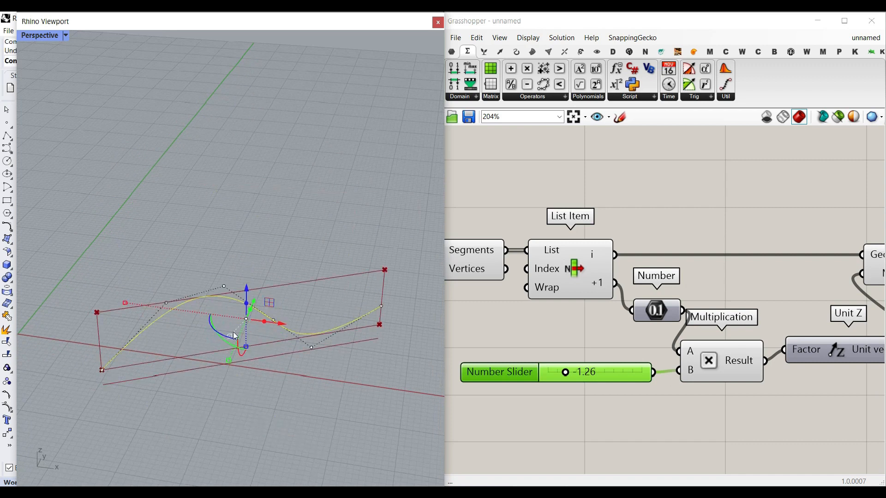
Step: Drag the slider to about 1.55 to test the segment's vertical move
drag(213, 331, 297, 337)
click(339, 400)
right_drag(234, 334, 373, 284)
drag(576, 378, 631, 383)
Step: Rename the slider to t
right_click(493, 377)
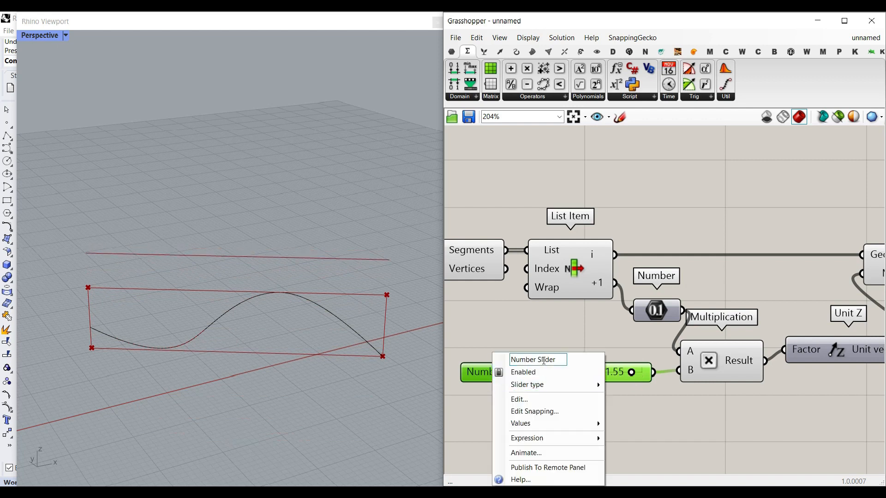
text(t)
key(Return)
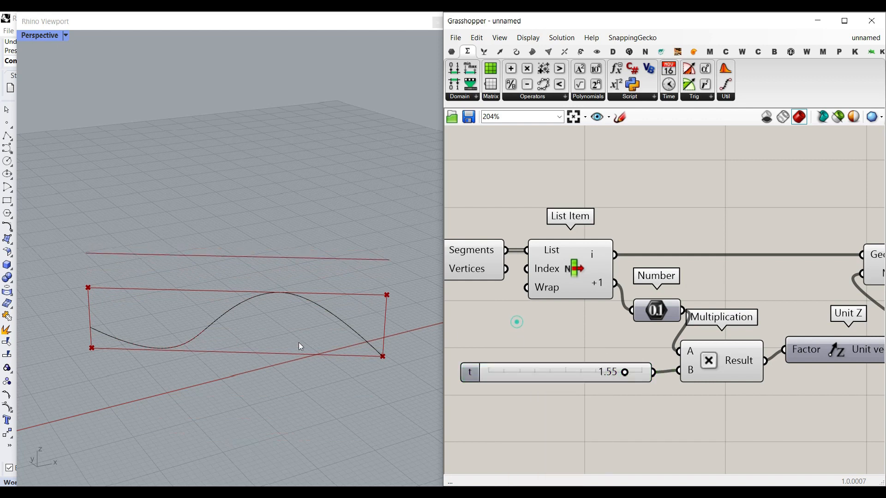
Step: Set slider t to about -0.42
click(283, 381)
drag(628, 376, 550, 382)
key(Escape)
click(604, 332)
right_drag(316, 378, 457, 340)
Step: Add a Curve parameter linked to the original input curve at the end of the definition
scroll(545, 336, down, 3)
right_drag(677, 358, 658, 348)
drag(700, 389, 476, 267)
right_click(507, 227)
click(525, 246)
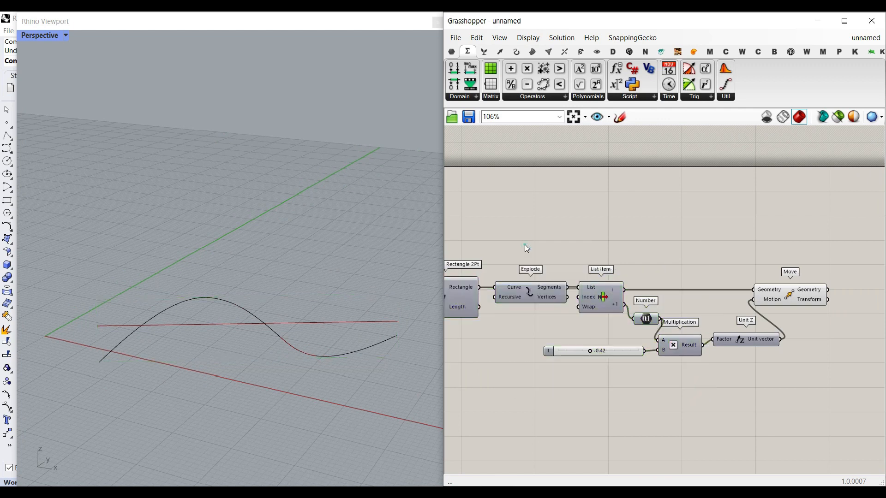
mouse_move(830, 295)
right_down()
mouse_move(553, 296)
mouse_move(826, 296)
right_up()
scroll(553, 295, up, 6)
scroll(826, 295, down, 2)
scroll(490, 359, down, 6)
right_drag(491, 359, 705, 342)
scroll(682, 325, up, 1)
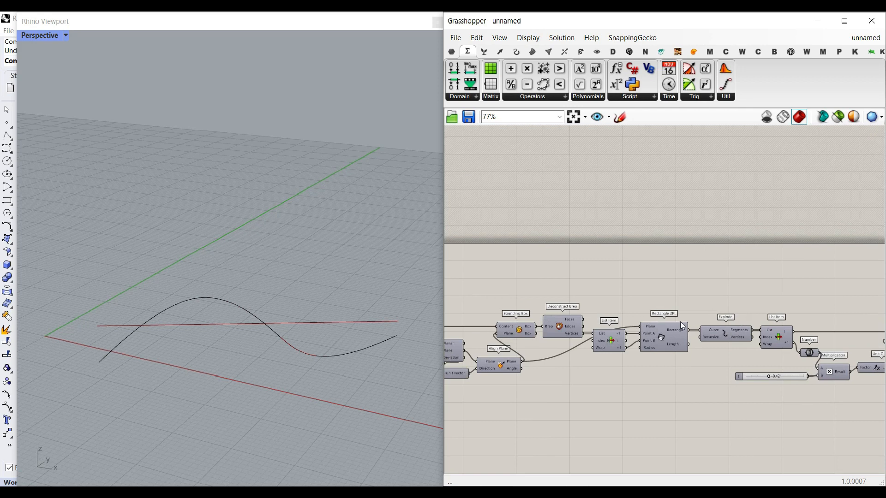
click(452, 51)
scroll(735, 295, down, 3)
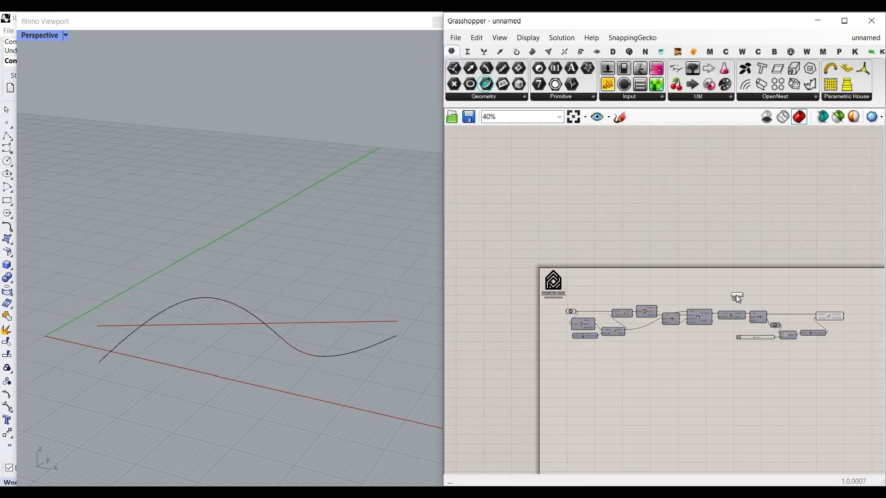
scroll(580, 308, up, 3)
drag(580, 308, 565, 295)
drag(570, 291, 657, 261)
scroll(512, 317, down, 5)
scroll(705, 316, up, 5)
scroll(657, 261, up, 4)
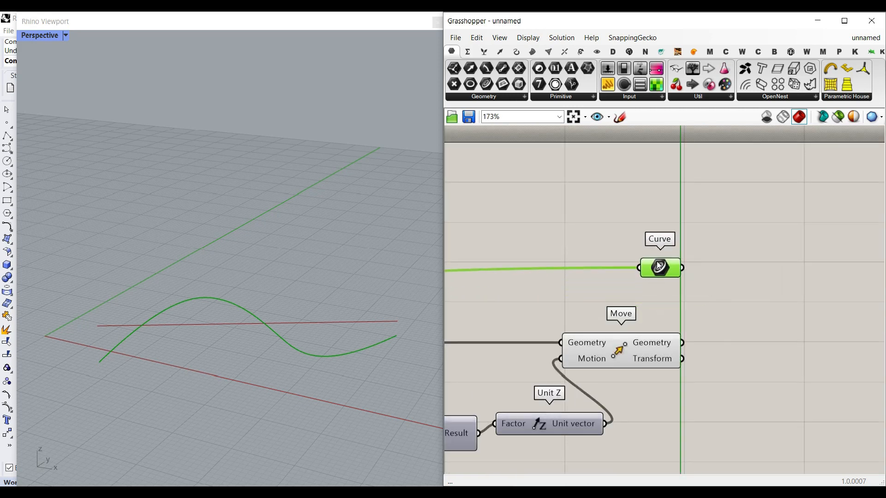
click(701, 284)
Step: Add a Divide Curve component and connect the Curve parameter to its Curve input
click(516, 51)
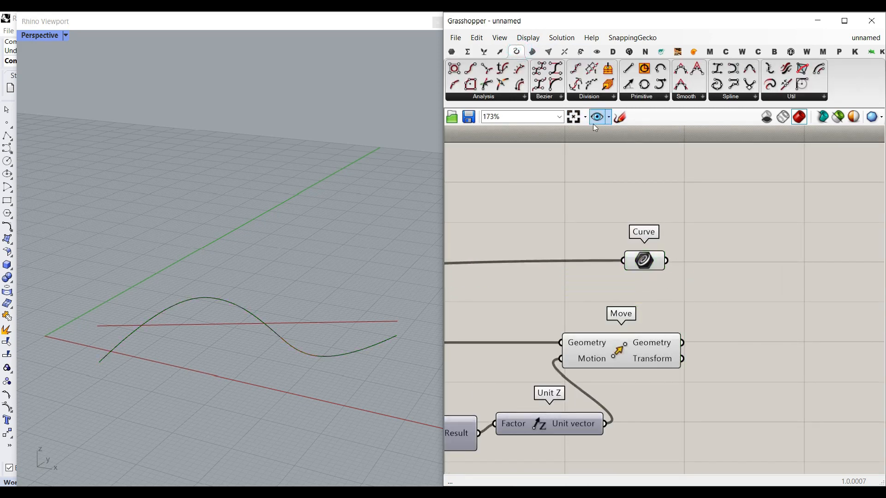
drag(575, 69, 740, 289)
drag(666, 261, 686, 267)
drag(707, 300, 781, 282)
Step: Create a number slider, connect it to Divide Curve's Count and set it to 25
double_click(607, 293)
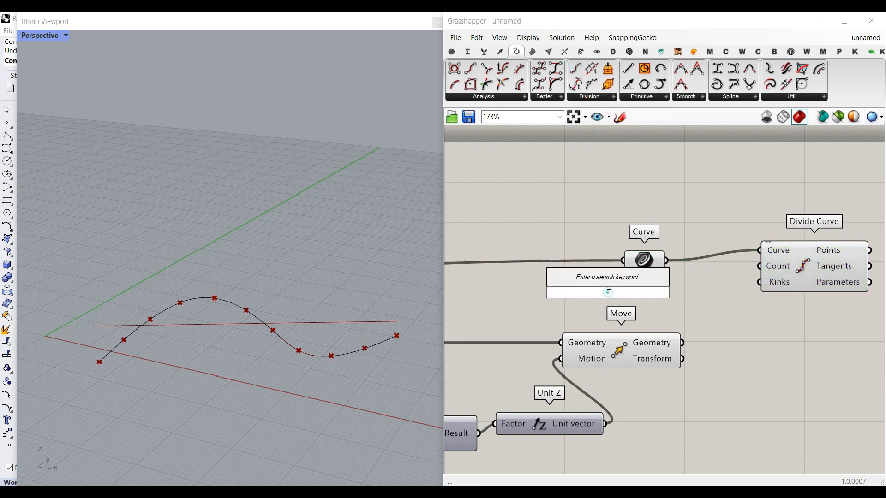
text(3..30)
key(Return)
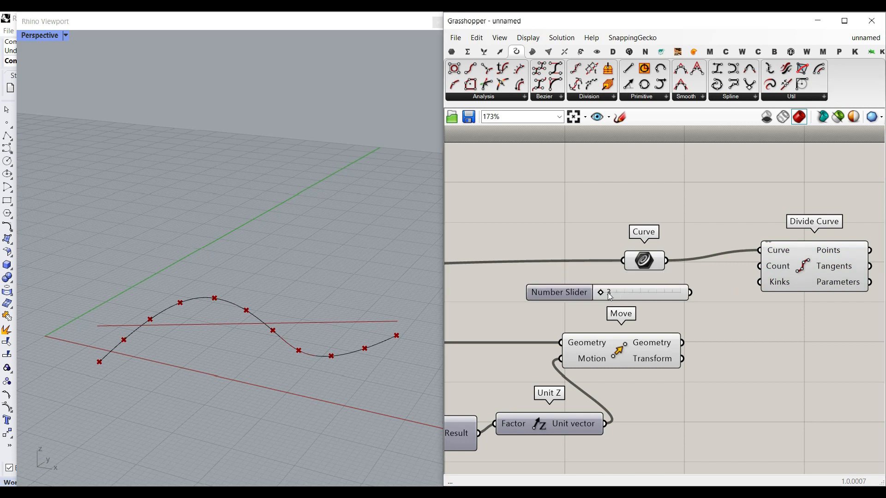
drag(690, 291, 759, 266)
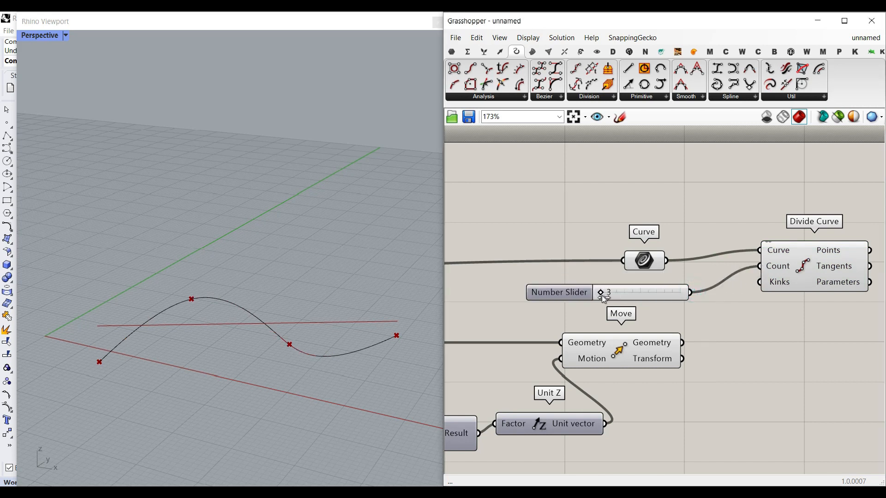
drag(610, 292, 666, 293)
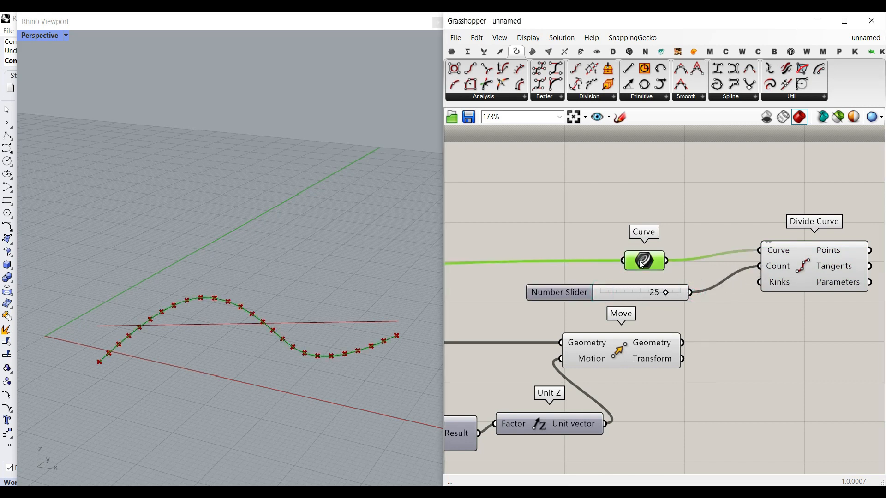
Step: Add a Project component and connect the Divide Curve points to its Geometry input
drag(641, 260, 561, 250)
drag(804, 271, 739, 270)
drag(619, 293, 516, 289)
right_drag(745, 300, 604, 309)
click(736, 323)
double_click(736, 323)
text(pro)
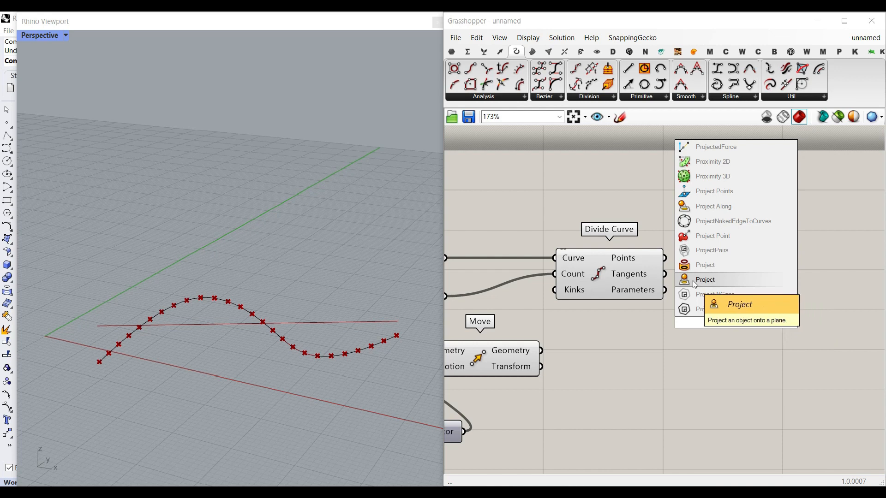
click(705, 280)
drag(664, 258, 716, 359)
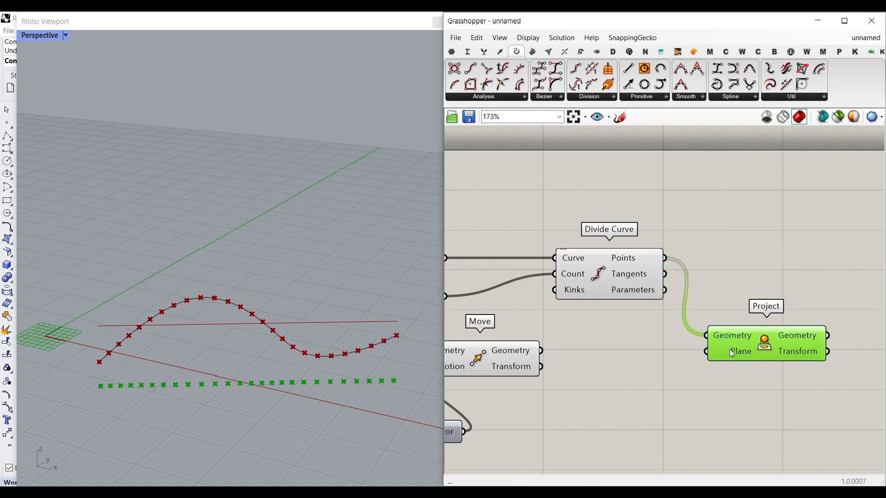
Step: Add a Curve Middle component and connect the Move component's Geometry output to its Curve input
click(501, 356)
right_drag(313, 360, 363, 364)
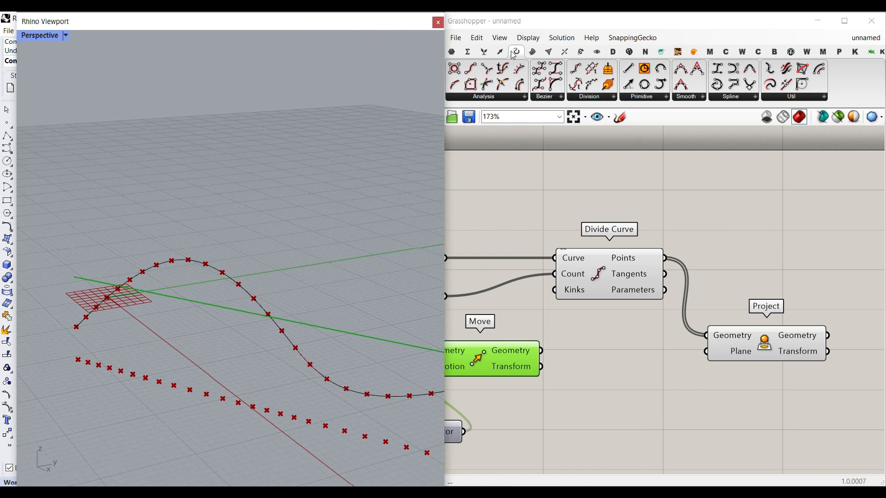
click(454, 85)
click(620, 355)
drag(541, 351, 572, 356)
click(614, 359)
right_drag(614, 359, 561, 305)
drag(563, 308, 553, 373)
Step: Add an XY Plane component, feed the curve midpoint into its Origin, and connect its Plane to Project's Plane input
double_click(667, 383)
text(xy)
click(640, 372)
drag(610, 367, 628, 382)
drag(653, 381, 657, 364)
mouse_move(725, 365)
mouse_down()
mouse_move(683, 307)
mouse_move(736, 364)
mouse_move(652, 298)
mouse_move(751, 296)
mouse_up()
right_drag(751, 295, 855, 301)
drag(615, 332, 767, 411)
right_click(645, 299)
click(672, 316)
click(672, 314)
right_drag(231, 361, 272, 354)
Step: Add a Line component from the Divide Curve points to the projected points
click(632, 70)
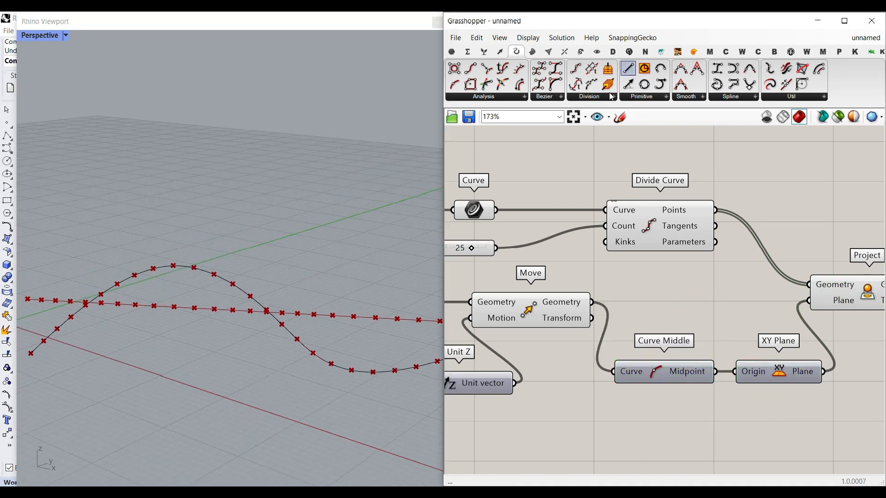
scroll(556, 292, down, 2)
click(805, 241)
right_drag(805, 241, 710, 247)
drag(576, 238, 676, 243)
drag(703, 245, 755, 251)
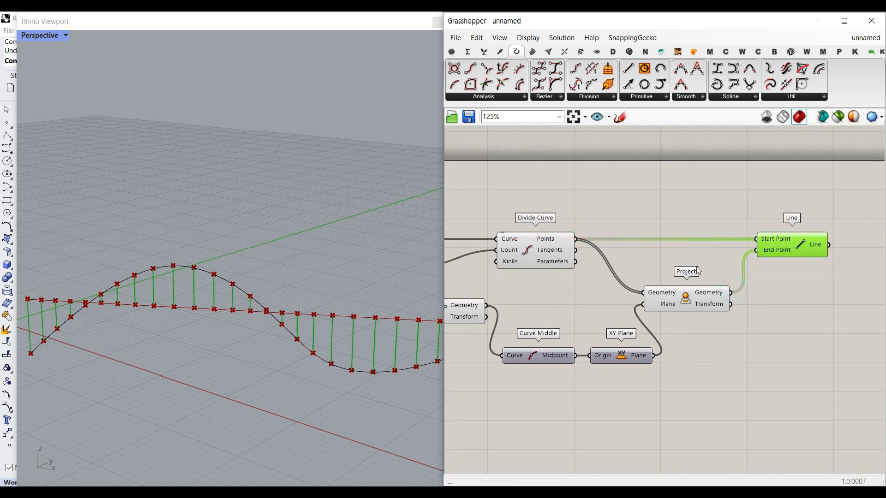
Step: Set the Divide Curve count slider to 29
scroll(784, 312, down, 2)
drag(804, 354, 619, 289)
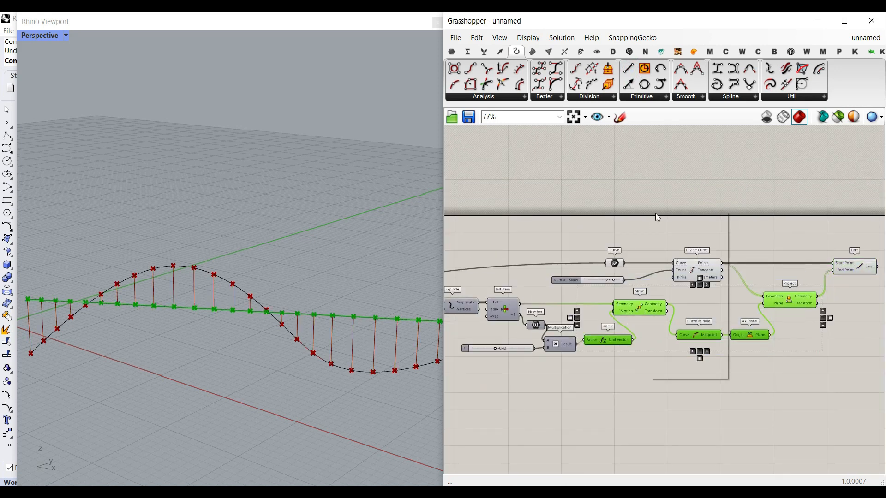
click(667, 227)
scroll(754, 310, up, 2)
right_click(810, 294)
click(804, 310)
right_drag(502, 287, 638, 301)
mouse_move(656, 274)
mouse_down()
mouse_move(633, 275)
mouse_move(665, 276)
mouse_up()
right_drag(769, 321, 610, 313)
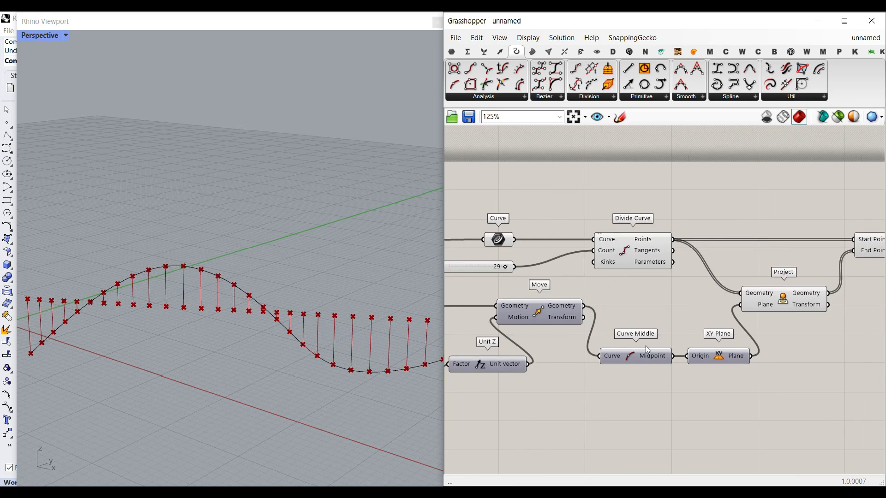
Step: Turn off the Move component's preview
right_click(537, 314)
click(554, 331)
scroll(318, 313, down, 3)
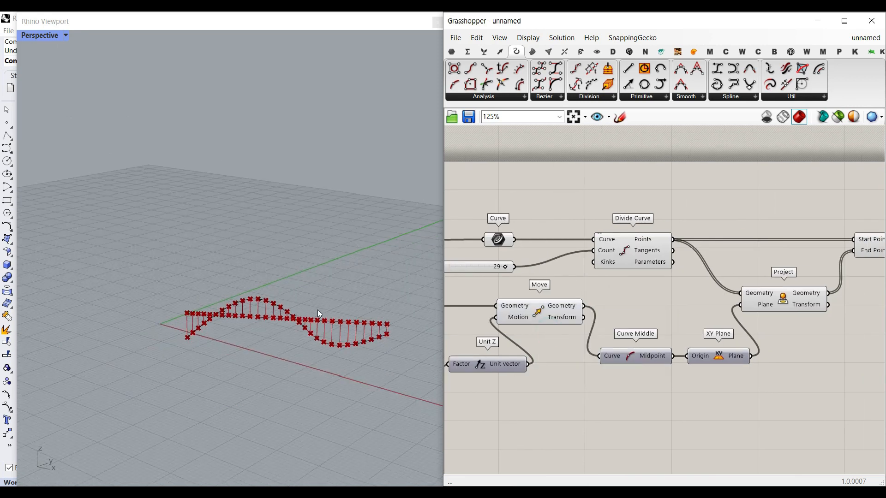
Step: Set slider t to about -0.36
right_drag(512, 306, 663, 308)
scroll(518, 365, up, 5)
drag(520, 361, 533, 371)
right_drag(289, 357, 331, 352)
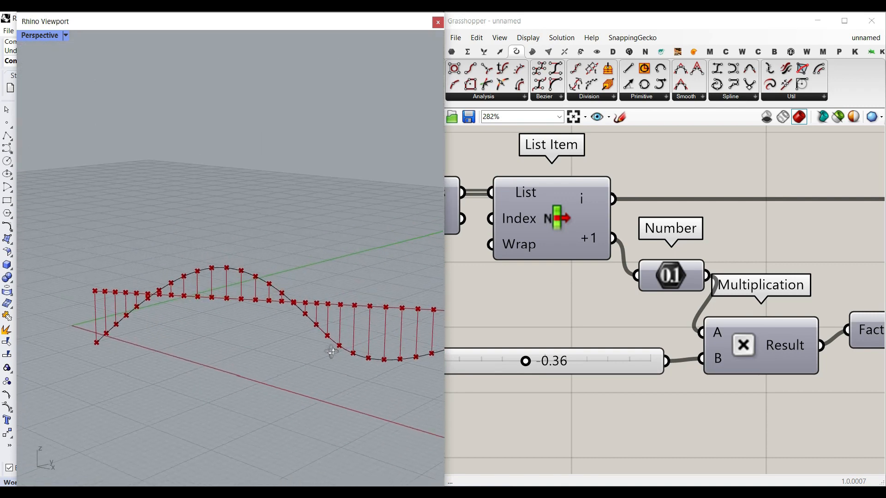
Step: Turn off the Project component's preview
scroll(600, 325, down, 5)
right_drag(335, 319, 259, 326)
right_drag(804, 294, 692, 305)
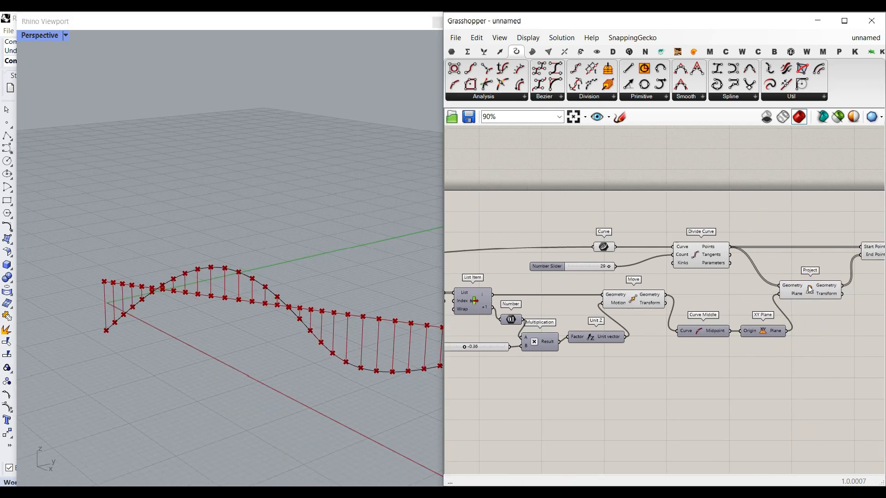
right_drag(810, 289, 788, 279)
right_click(746, 292)
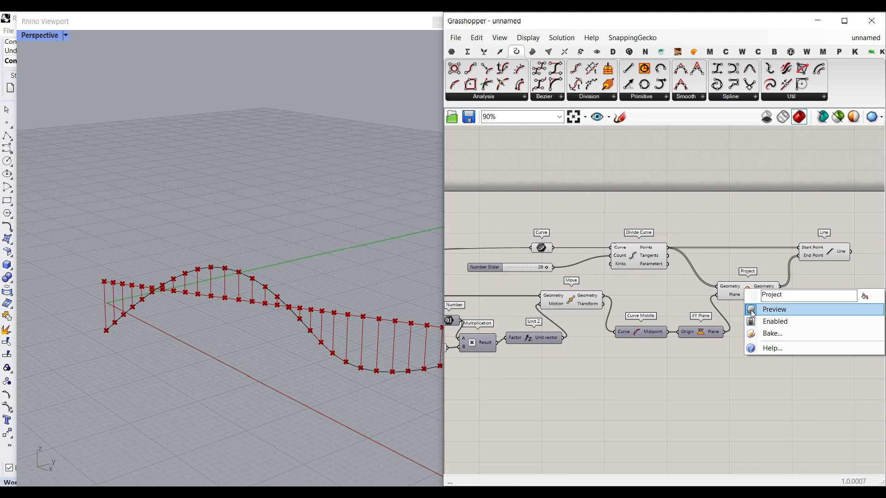
click(752, 310)
scroll(224, 342, down, 3)
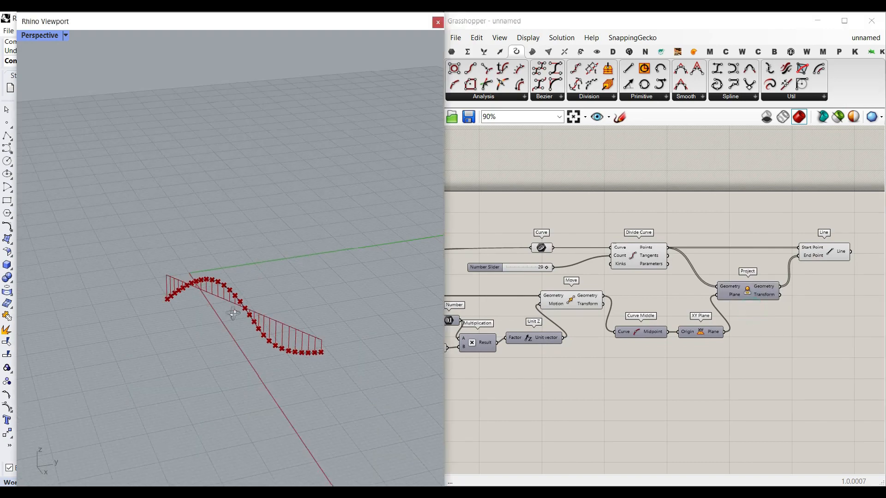